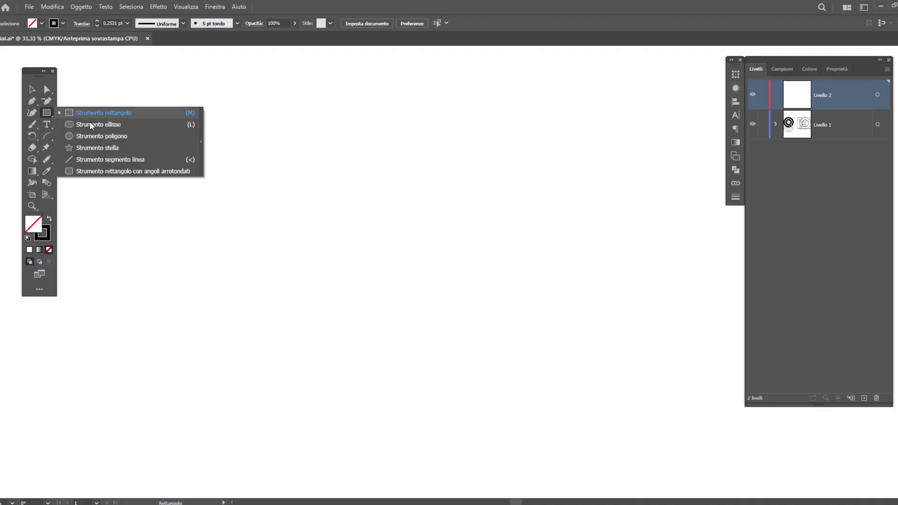
# - Draw a large circle near the page centre with the Ellipse tool
pyautogui.click(94, 125)
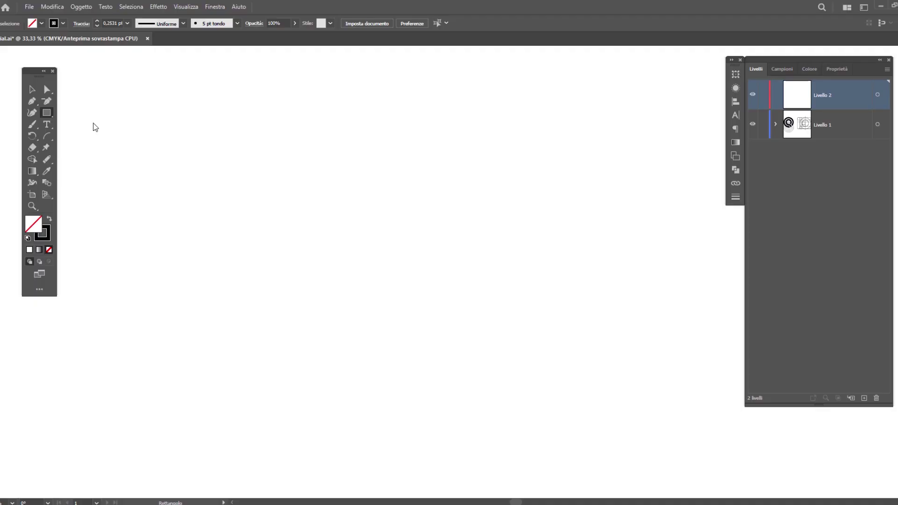
pyautogui.click(48, 234)
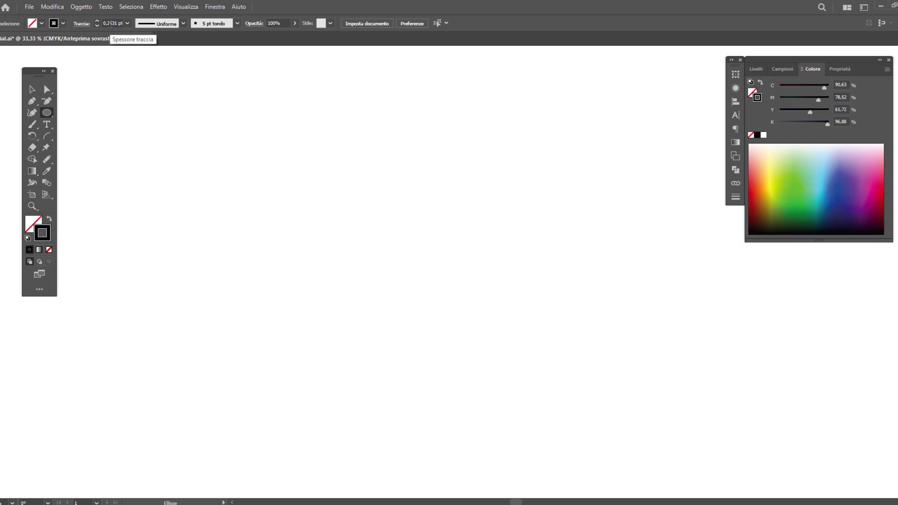
pyautogui.click(756, 68)
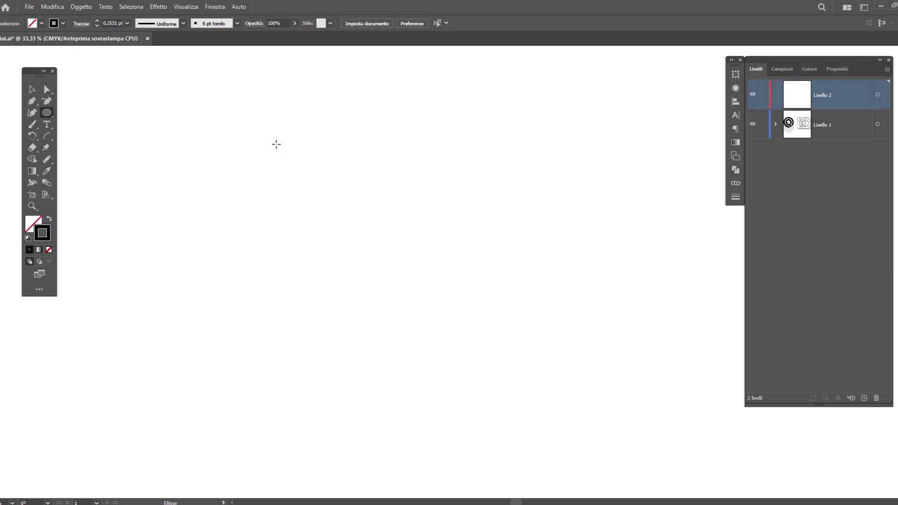
pyautogui.moveTo(264, 126); pyautogui.dragTo(487, 312)
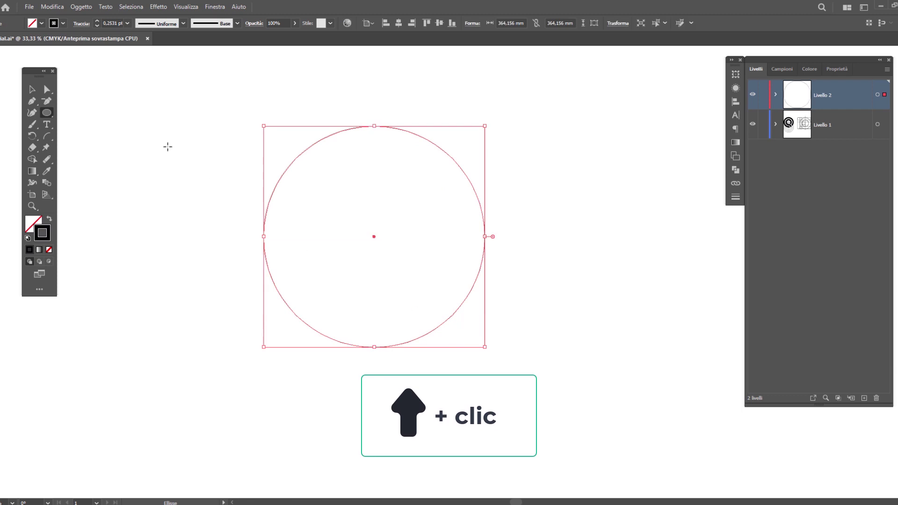
pyautogui.press('v')
# - Add an 80% uniformly scaled copy of the circle inside it
pyautogui.click(34, 141)
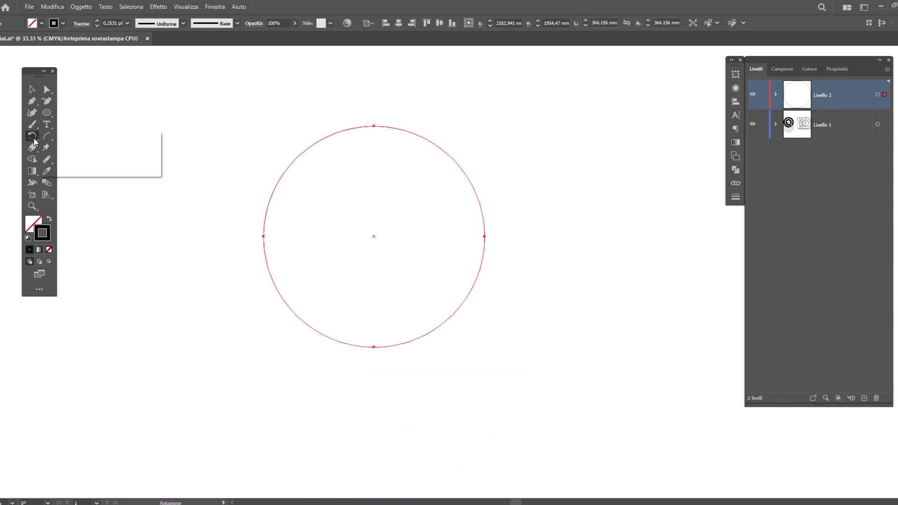
pyautogui.click(83, 152)
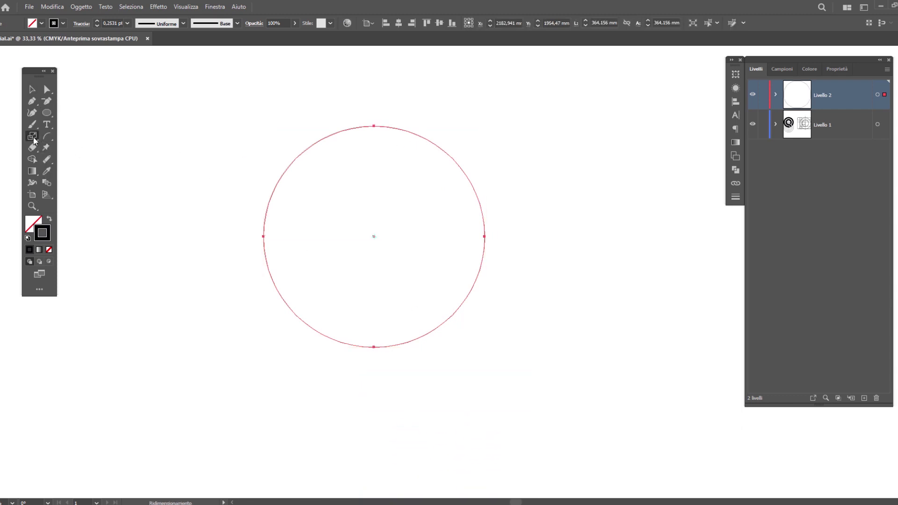
pyautogui.doubleClick(32, 136)
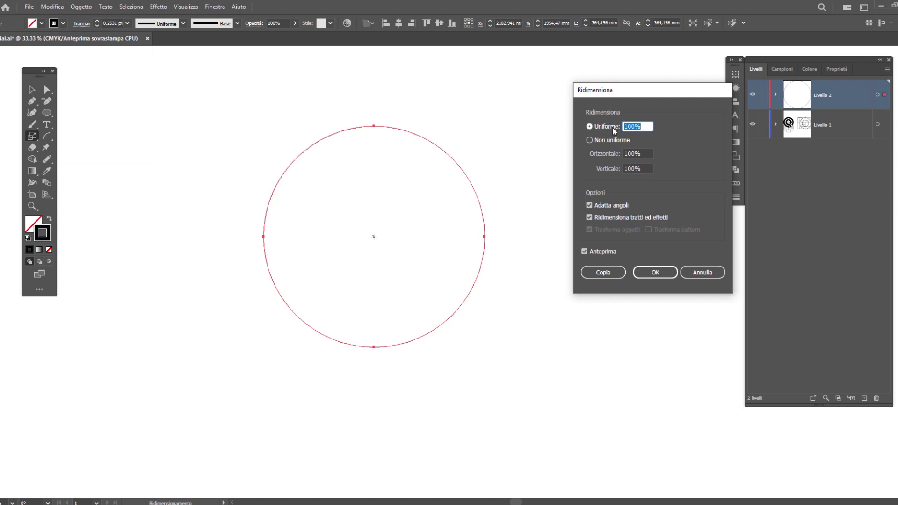
pyautogui.write('80')
pyautogui.click(602, 251)
pyautogui.click(603, 251)
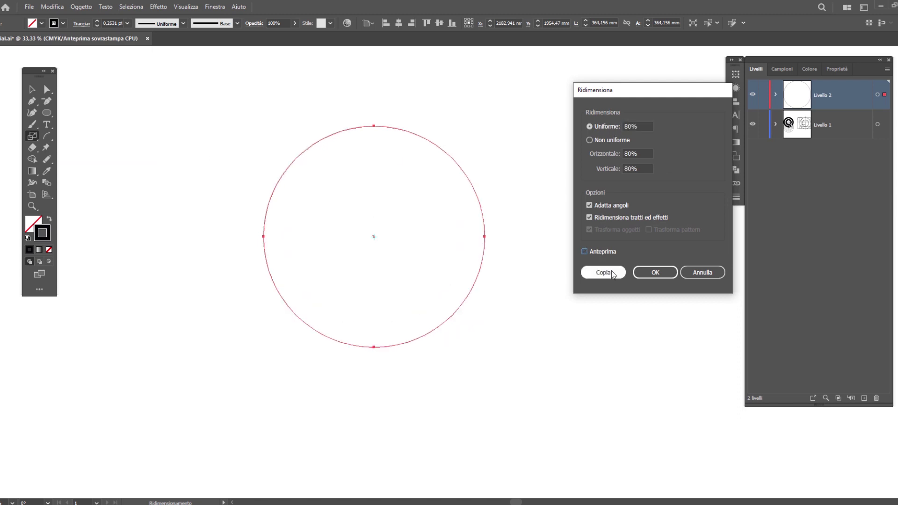
pyautogui.click(611, 273)
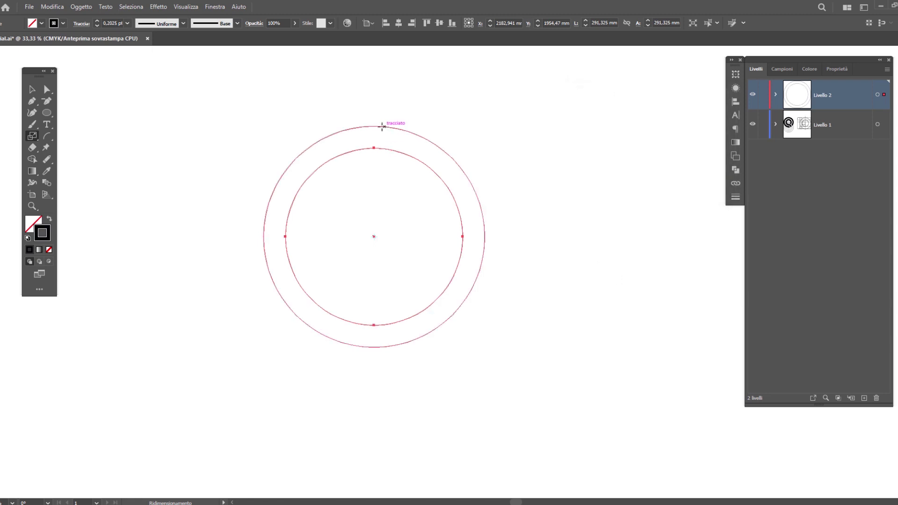
# - Add a 60% scaled copy of the outer circle
pyautogui.press('v')
pyautogui.click(401, 130)
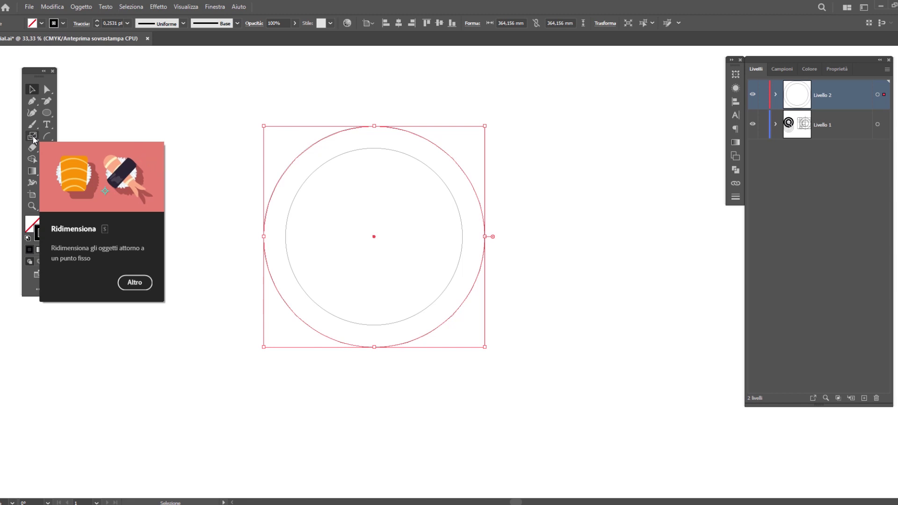
pyautogui.doubleClick(33, 137)
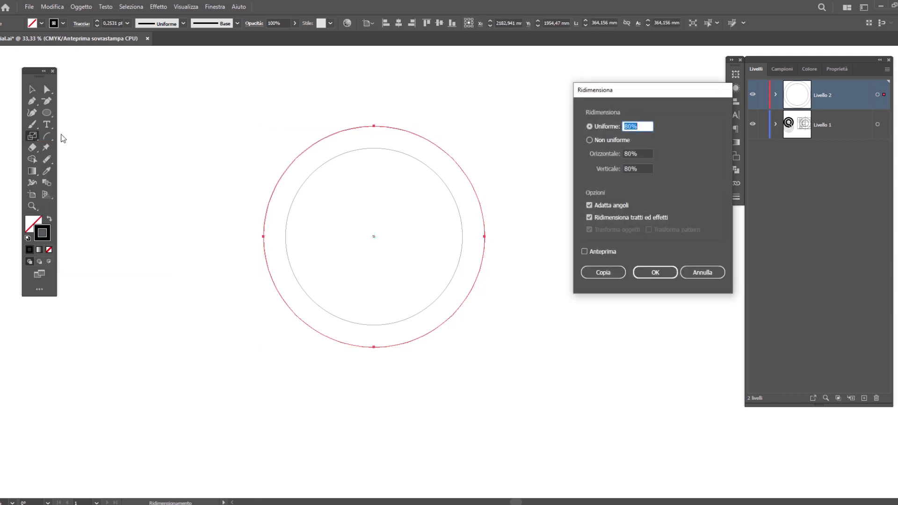
pyautogui.write('60')
pyautogui.press('Tab')
pyautogui.click(598, 253)
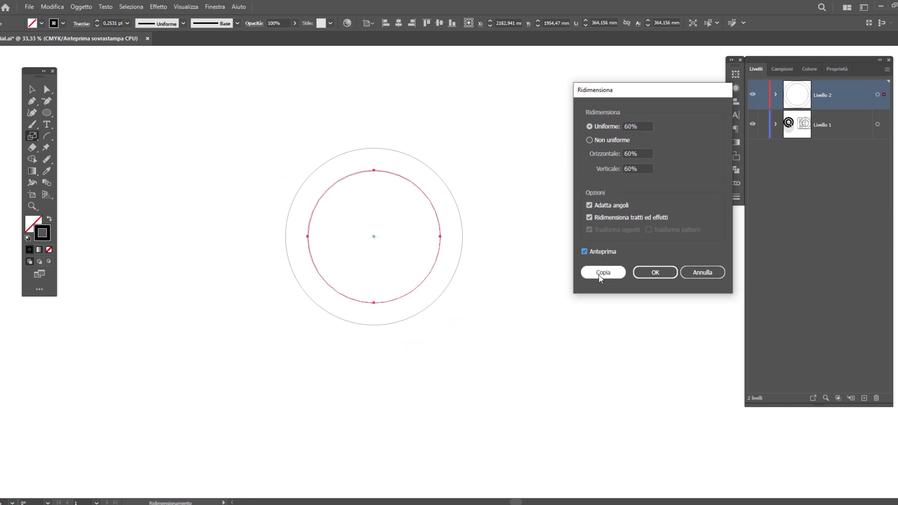
pyautogui.click(600, 273)
# - Add a 40% scaled copy of the outer circle
pyautogui.click(410, 134)
pyautogui.doubleClick(32, 137)
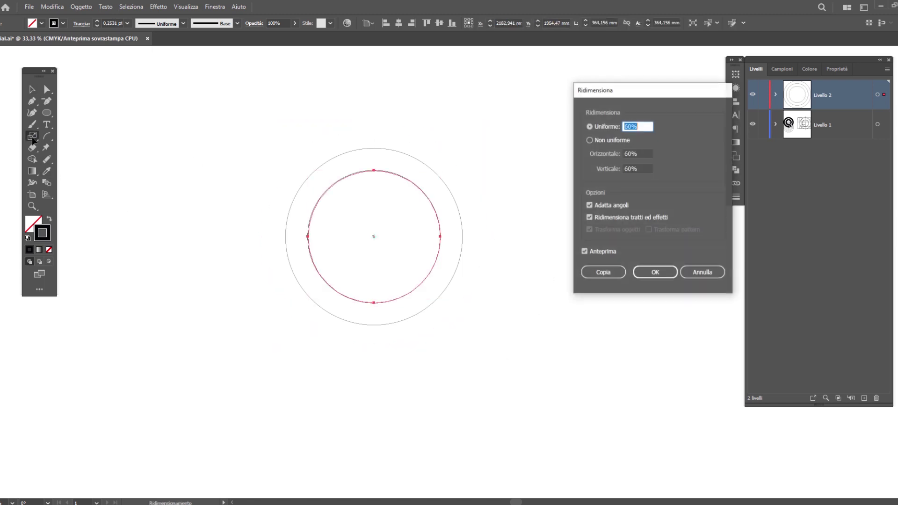
pyautogui.write('40')
pyautogui.click(603, 272)
pyautogui.press('v')
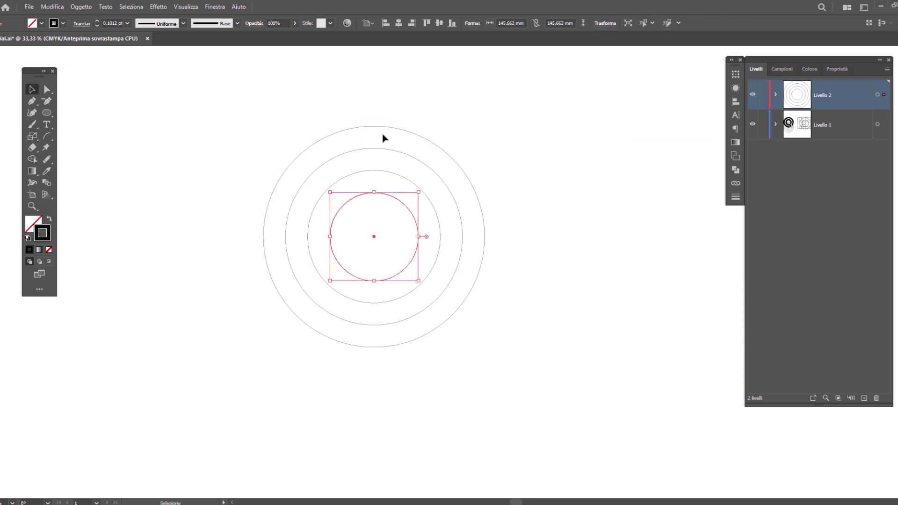
# - Add a 20% scaled copy at the centre, then select all five circles
pyautogui.click(383, 127)
pyautogui.doubleClick(32, 136)
pyautogui.write('20')
pyautogui.press('Tab')
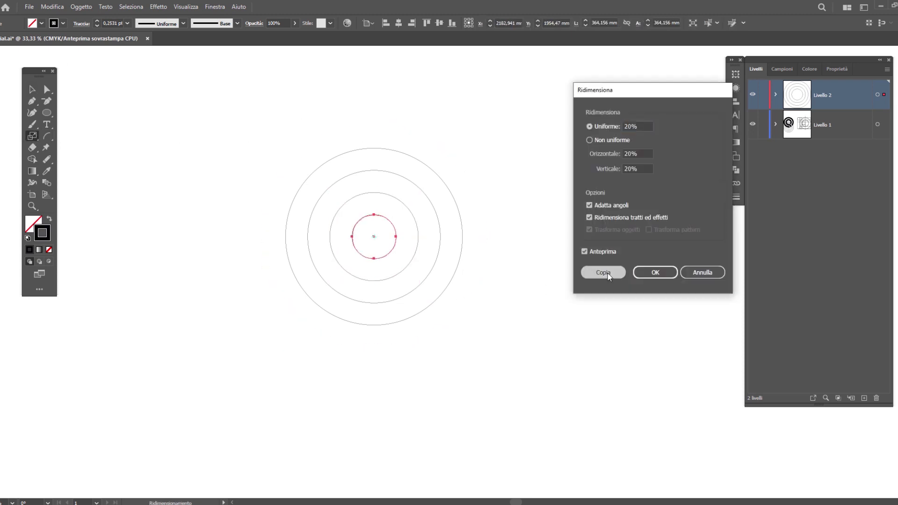
pyautogui.click(603, 272)
pyautogui.press('v')
pyautogui.moveTo(315, 108); pyautogui.dragTo(516, 411)
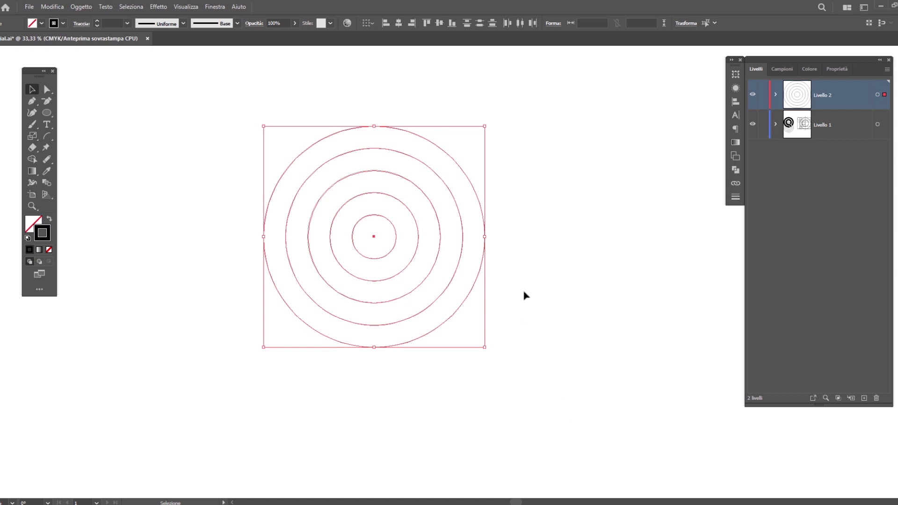
# - Group the five circles, Alt-drag a copy straight down, and select both groups
pyautogui.hotkey('ctrl', 'g')
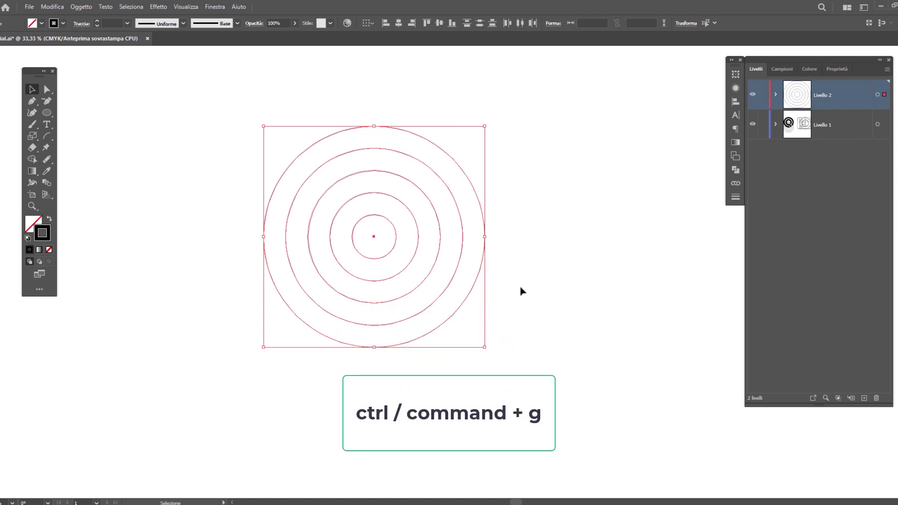
pyautogui.rightClick(439, 242)
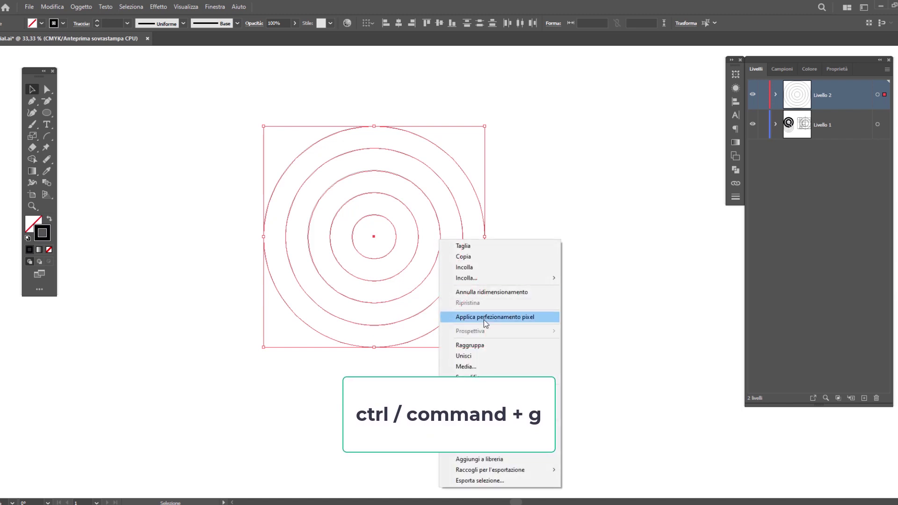
pyautogui.click(483, 345)
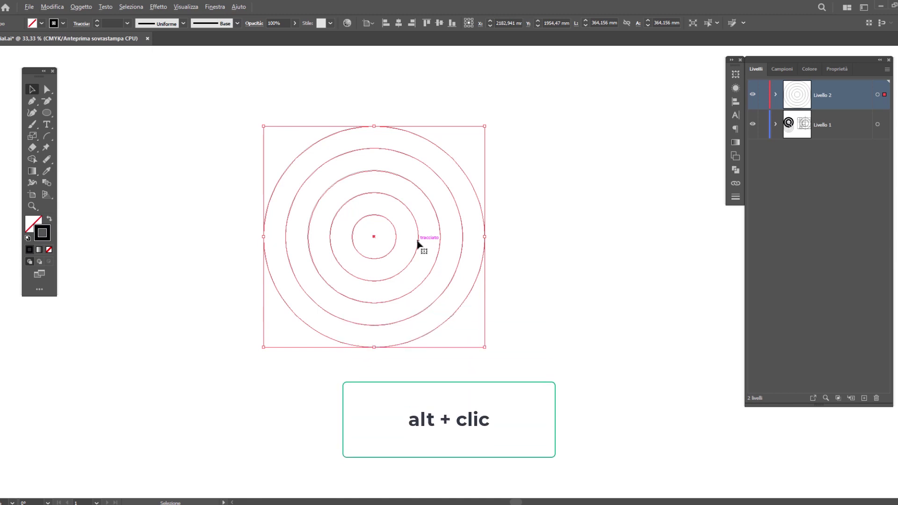
pyautogui.moveTo(418, 243); pyautogui.dragTo(418, 354)
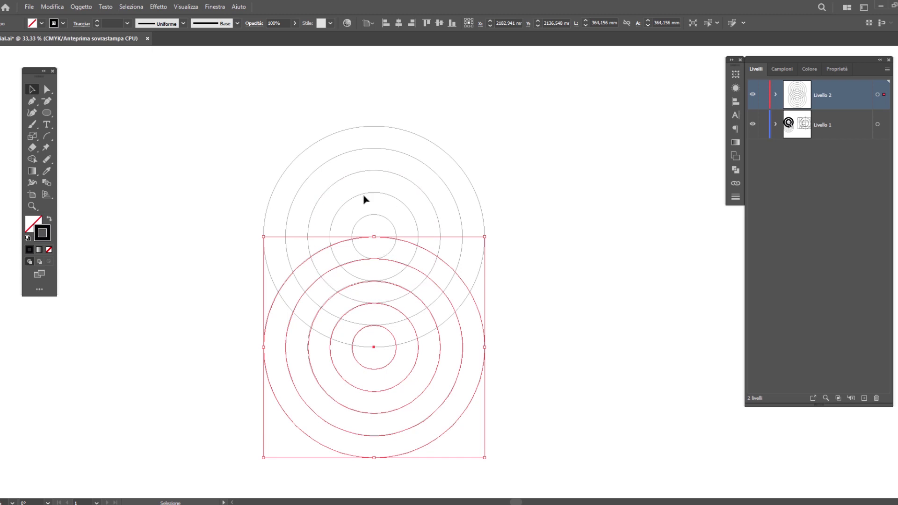
pyautogui.moveTo(224, 135); pyautogui.dragTo(549, 411)
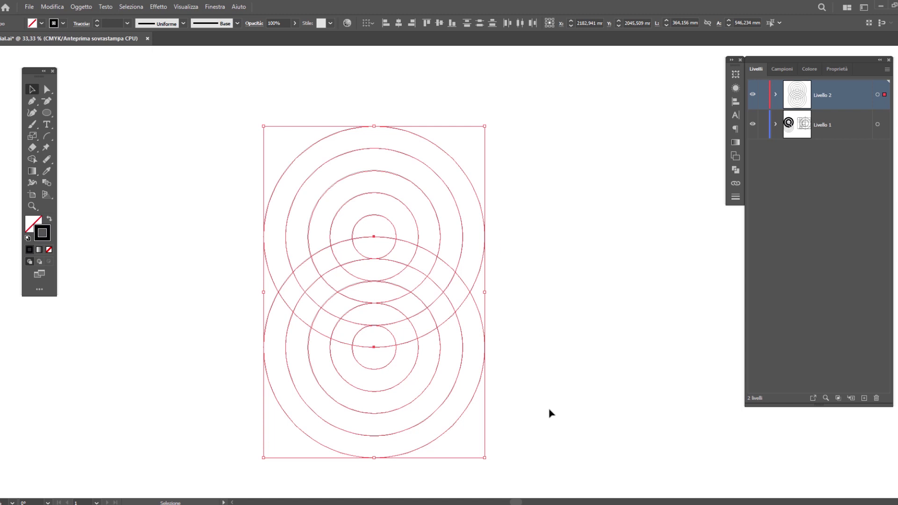
# - Merge ring sections across both circle sets into an S curve with Shape Builder
pyautogui.click(32, 159)
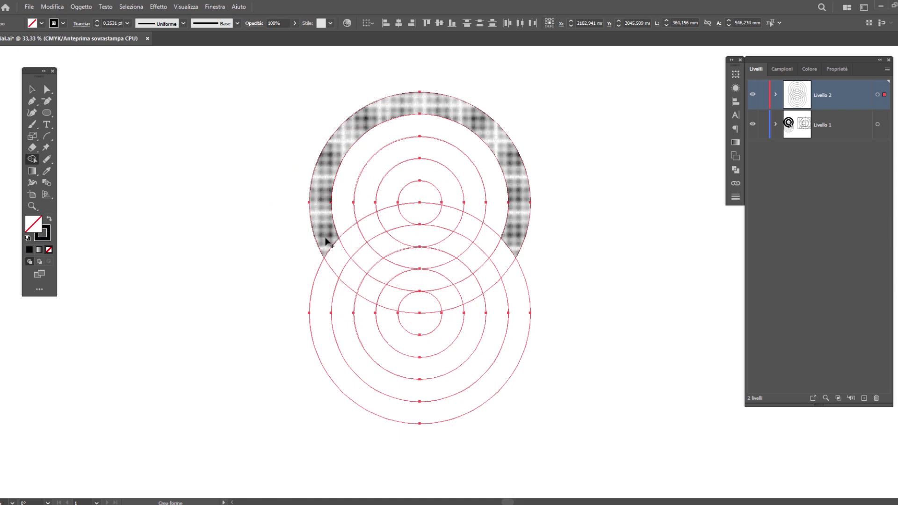
pyautogui.moveTo(325, 239)
pyautogui.mouseDown()
pyautogui.moveTo(340, 270)
pyautogui.moveTo(417, 304)
pyautogui.mouseUp()
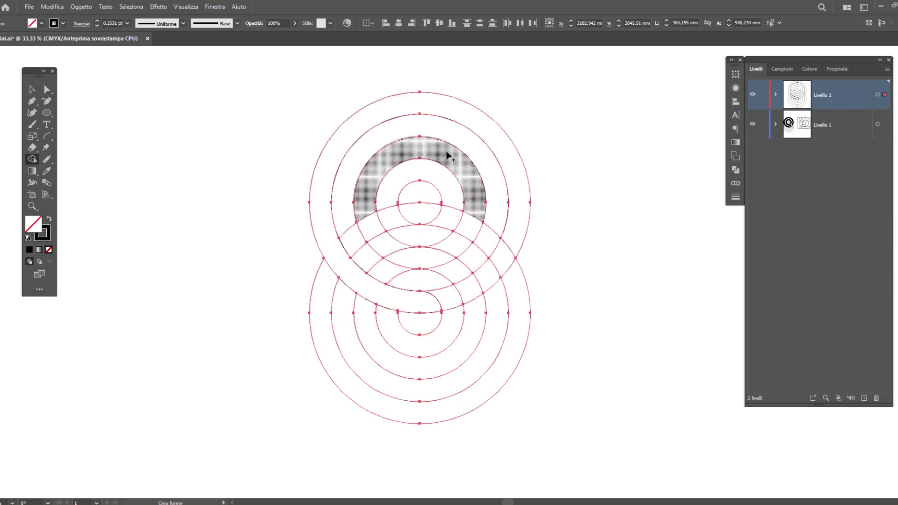
pyautogui.moveTo(371, 219); pyautogui.dragTo(470, 291)
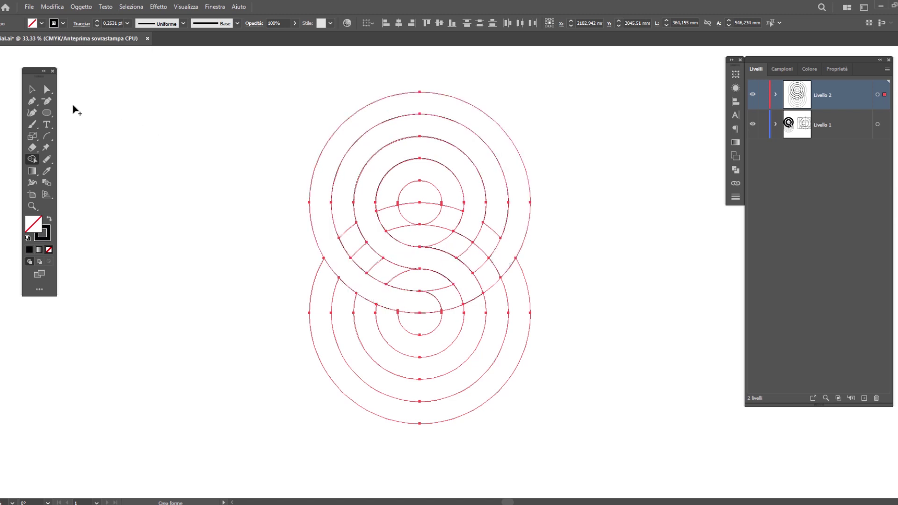
pyautogui.click(49, 90)
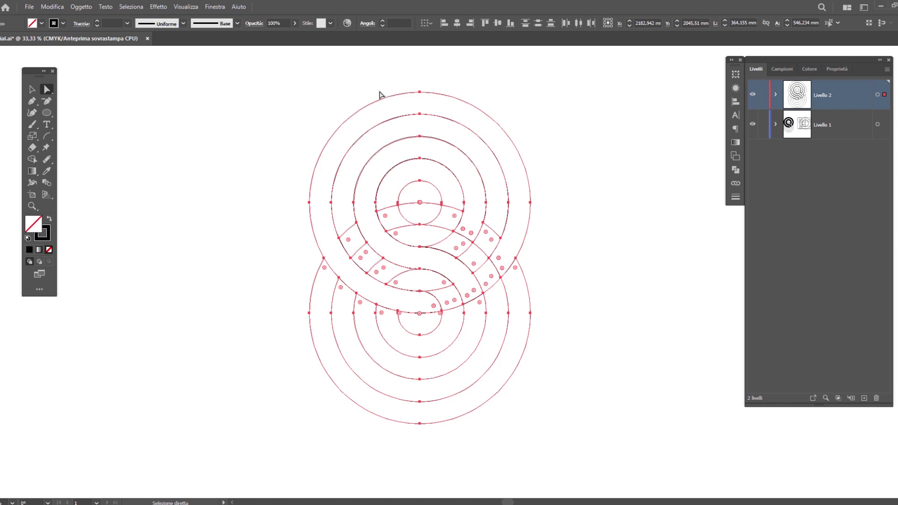
# - Select the outer and inner S ring paths and swap fill and stroke to turn them black
pyautogui.click(440, 94)
pyautogui.click(437, 94)
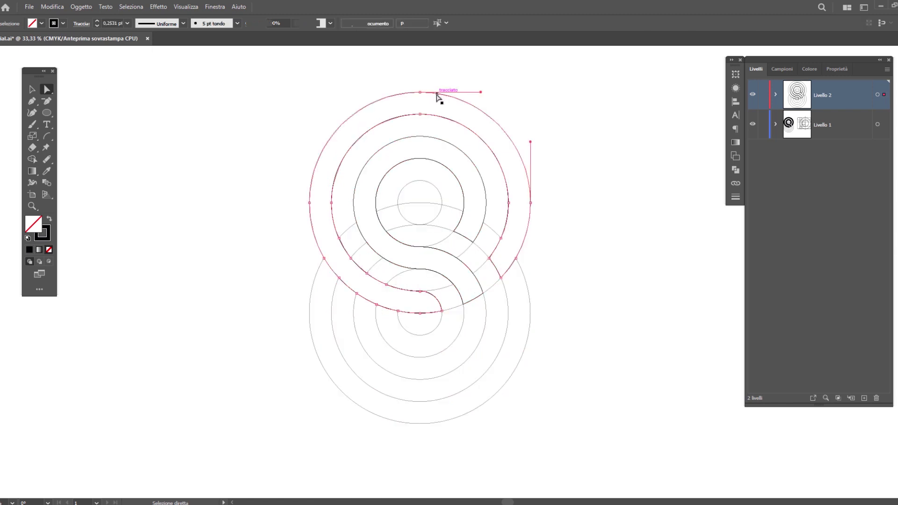
pyautogui.keyDown('shift'); pyautogui.click(428, 138); pyautogui.keyUp('shift')
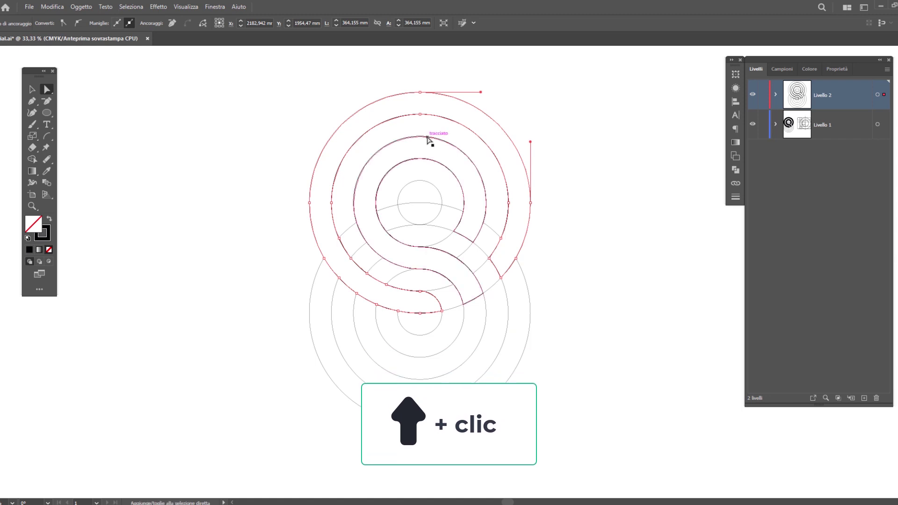
pyautogui.click(32, 90)
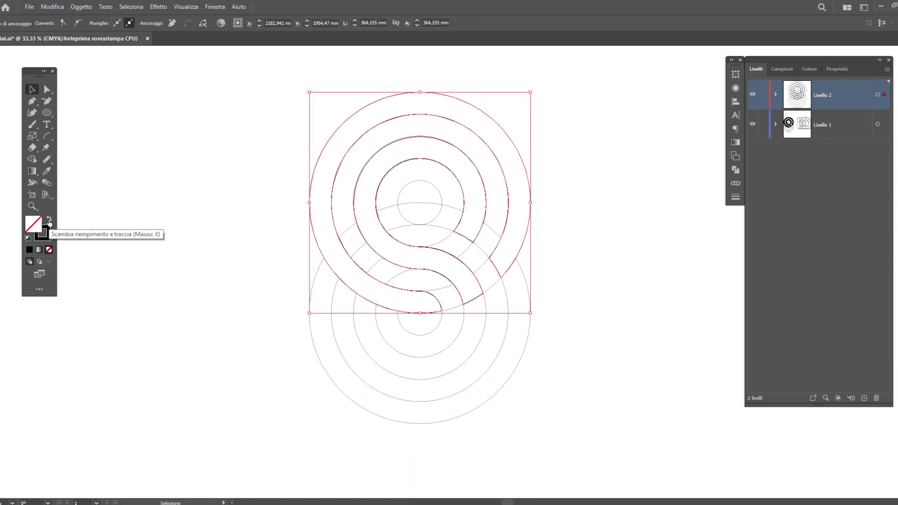
pyautogui.click(50, 221)
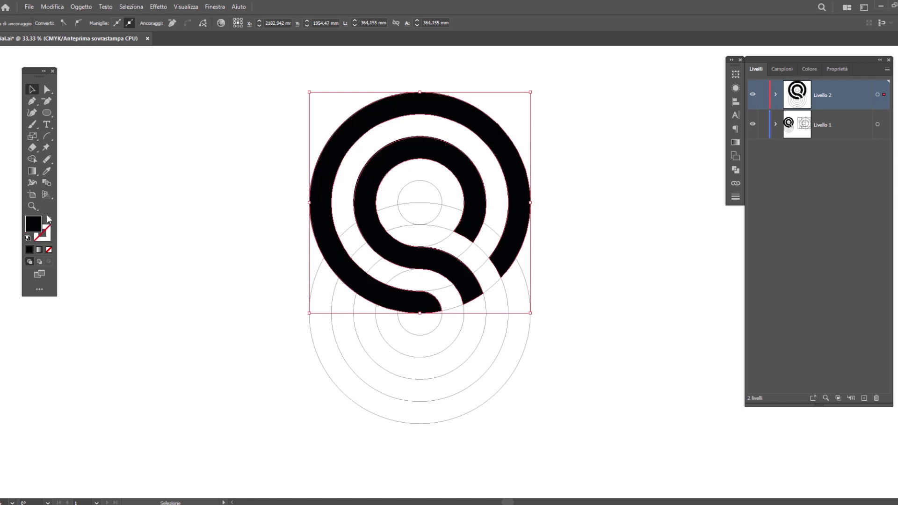
# - Group the black Q shape and move it right onto empty canvas
pyautogui.rightClick(452, 160)
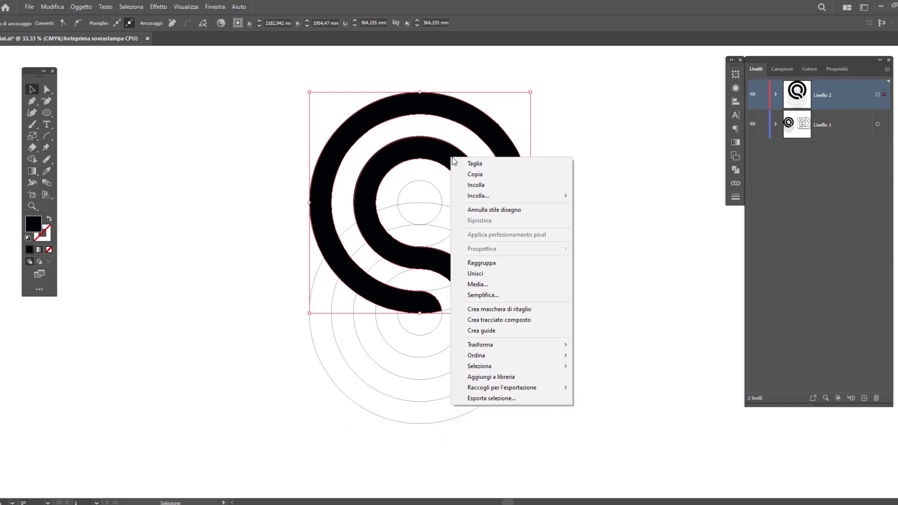
pyautogui.click(481, 263)
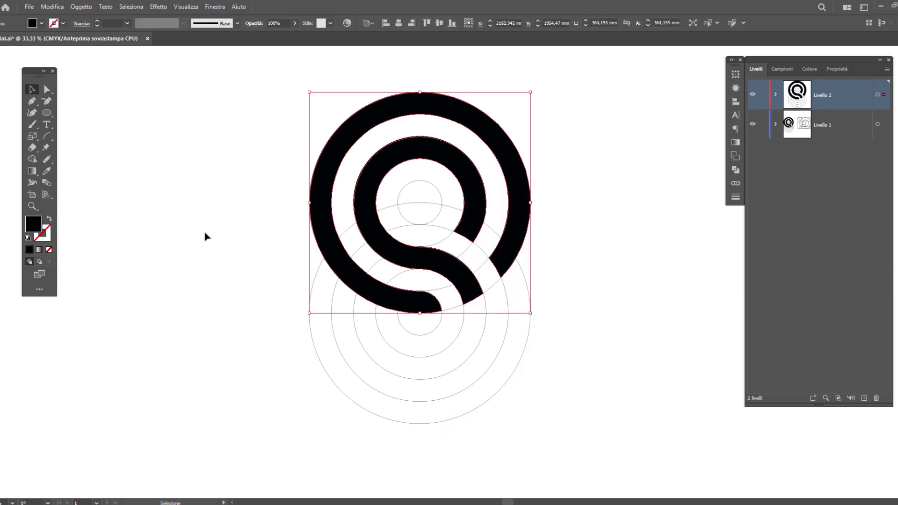
pyautogui.scroll(-1, 206, 236)
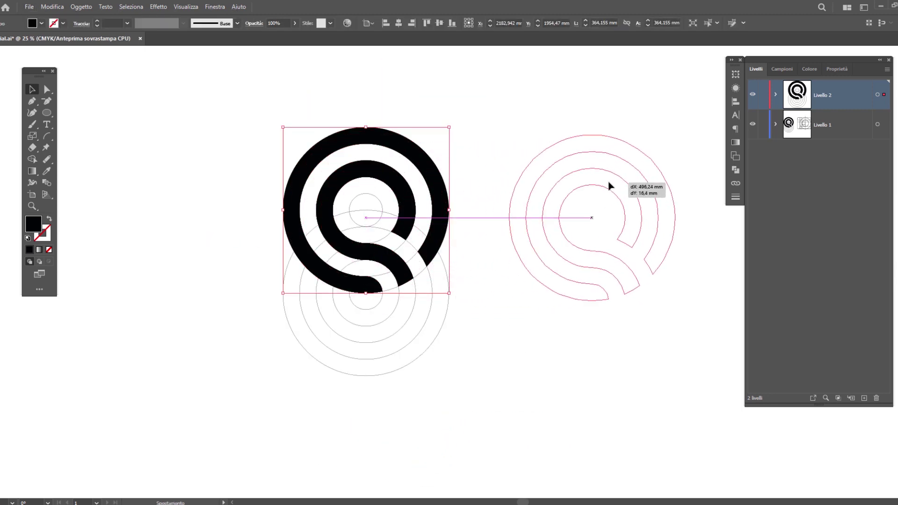
pyautogui.moveTo(395, 181); pyautogui.dragTo(621, 188)
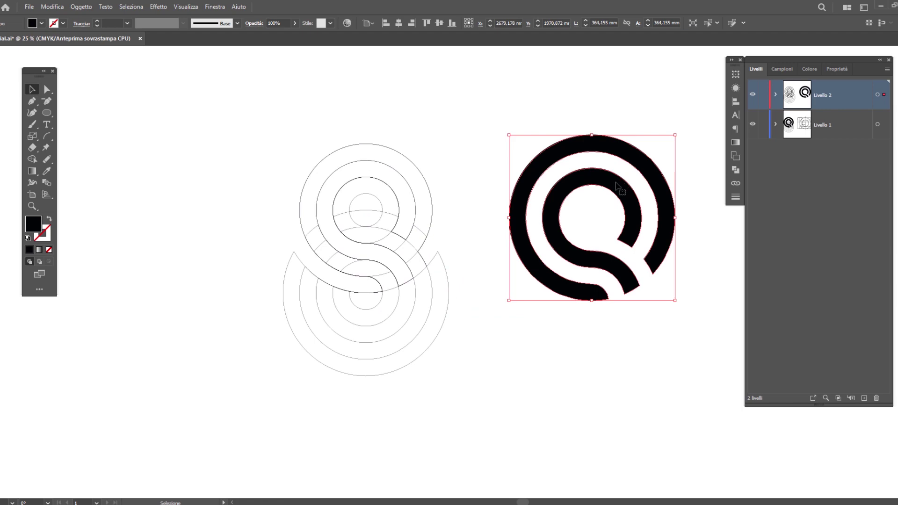
# - Set the stroke weight to 0.2 pt
pyautogui.scroll(2, 685, 181)
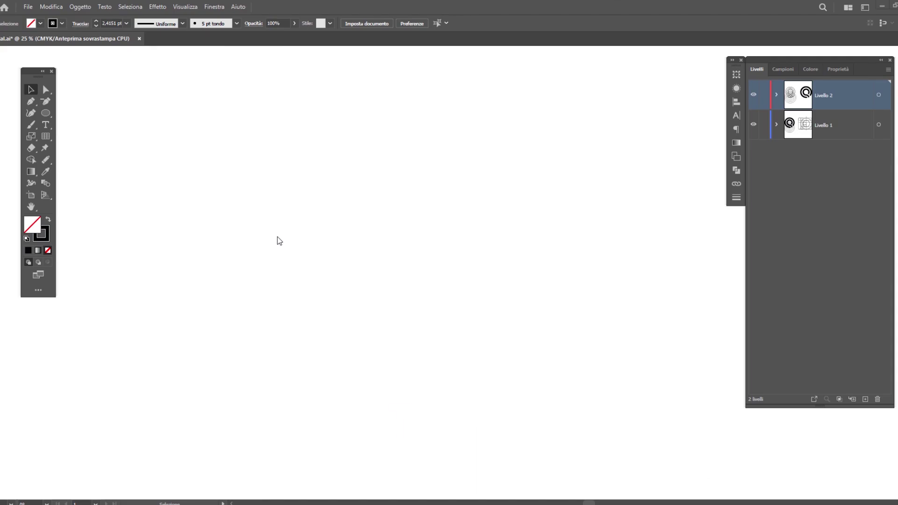
pyautogui.click(42, 237)
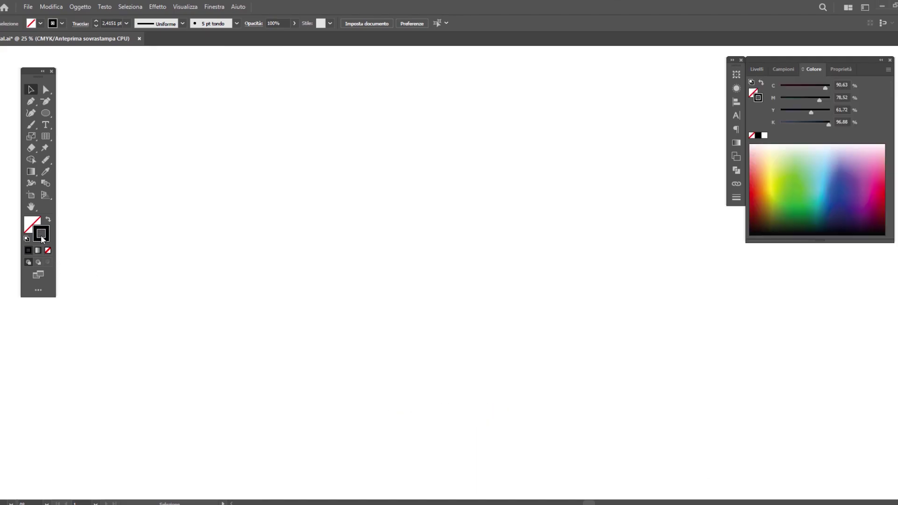
pyautogui.click(105, 24)
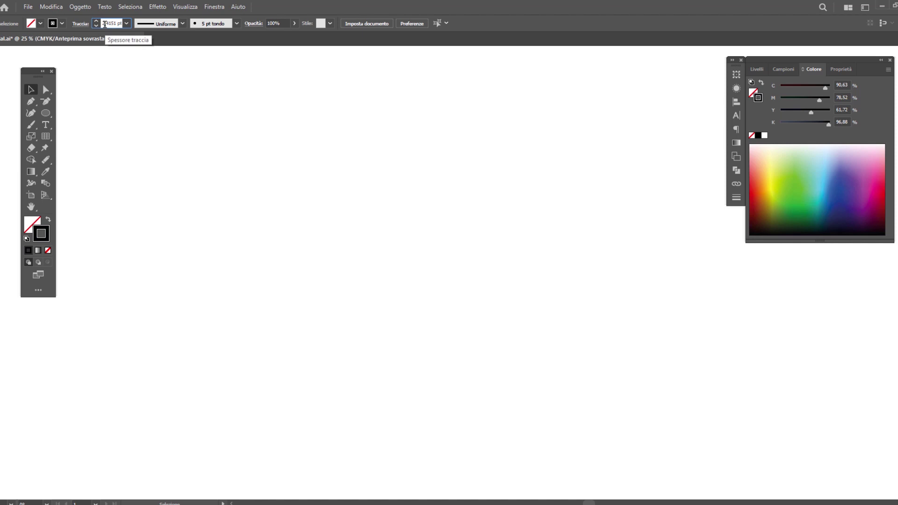
pyautogui.write('0,2')
# - Create a rectangular grid with 4 horizontal and 4 vertical dividers
pyautogui.click(49, 136)
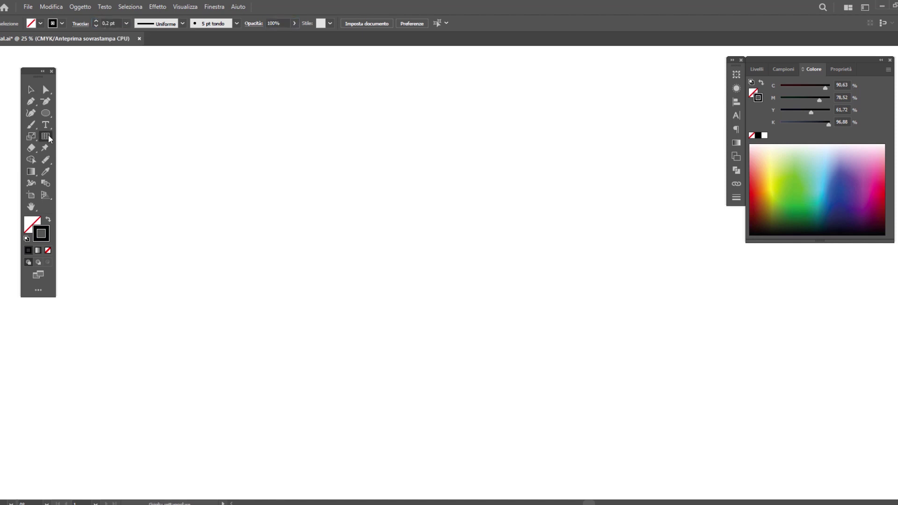
pyautogui.click(290, 167)
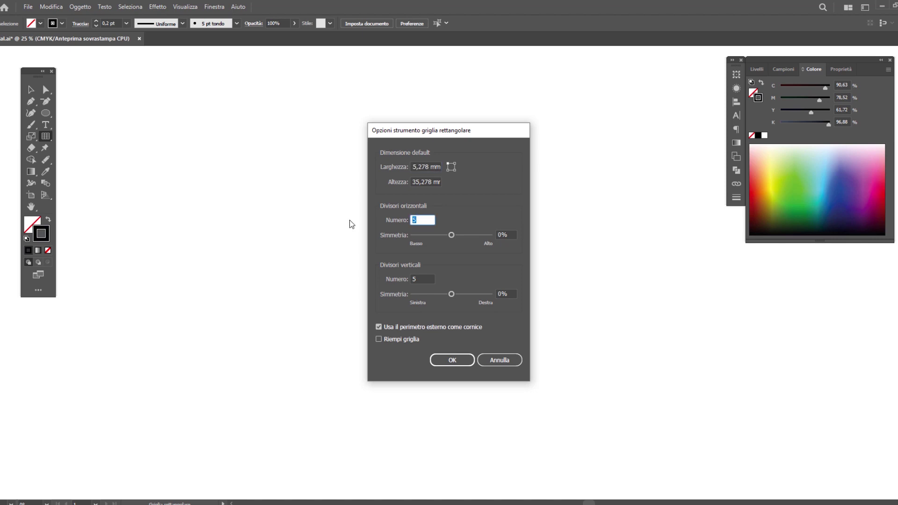
pyautogui.write('4')
pyautogui.press('Tab')
pyautogui.press('Tab')
pyautogui.write('4')
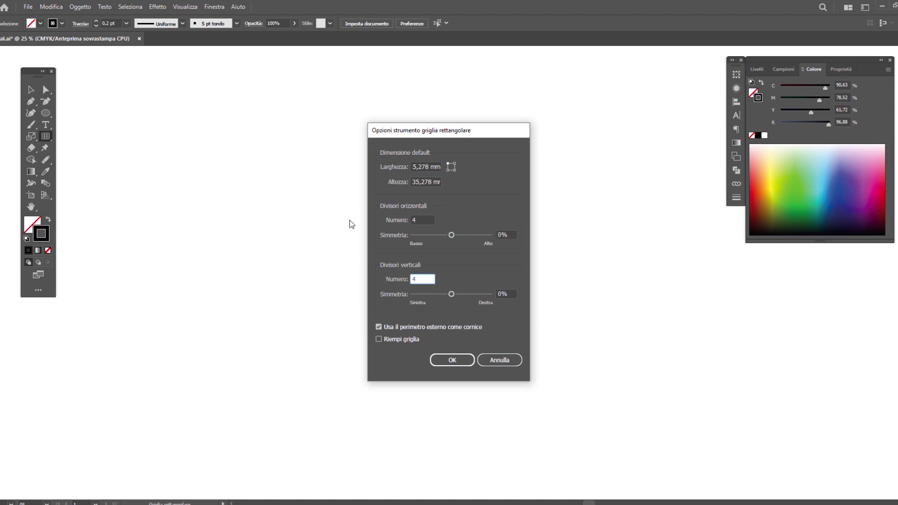
pyautogui.click(452, 360)
# - Enlarge the grid to a large square and move it up toward the page centre
pyautogui.click(31, 90)
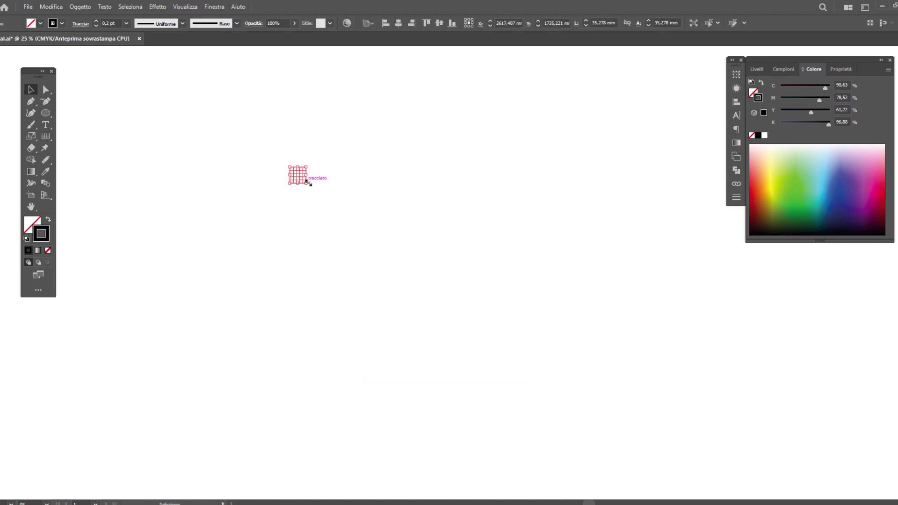
pyautogui.moveTo(307, 182); pyautogui.dragTo(611, 415)
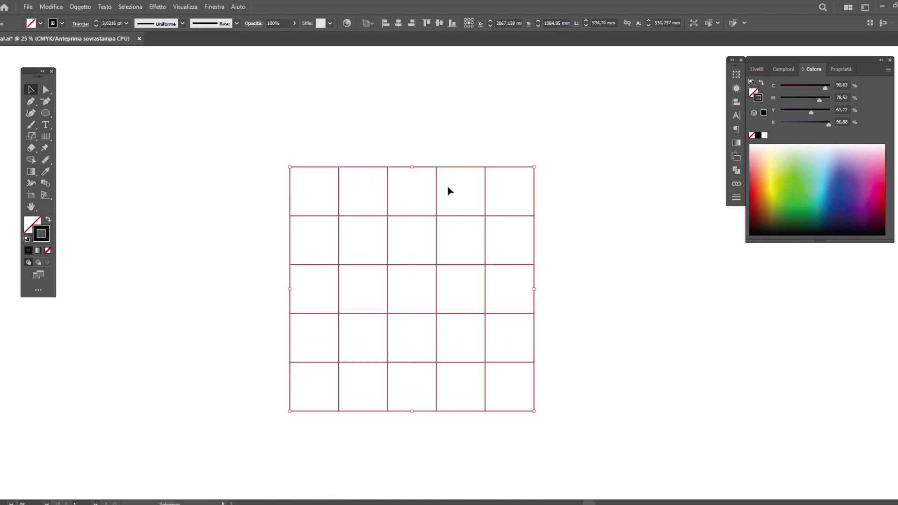
pyautogui.moveTo(436, 167); pyautogui.dragTo(428, 116)
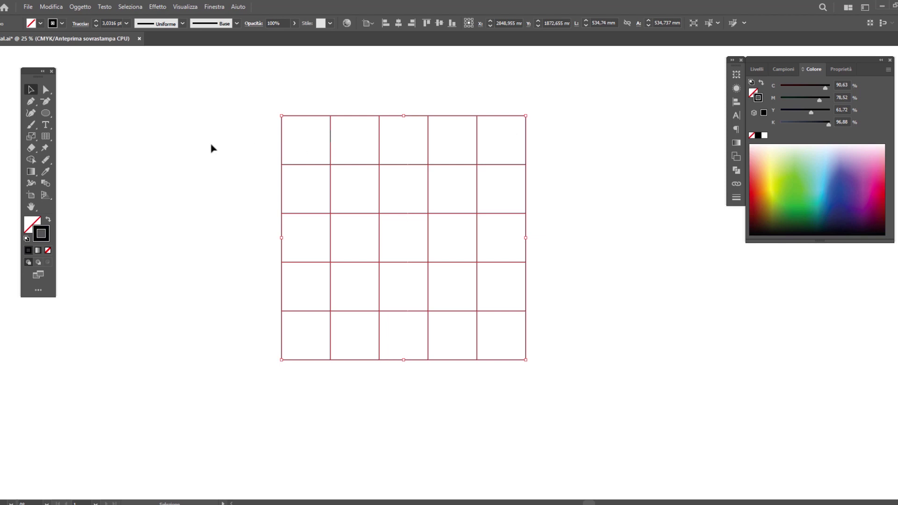
# - Draw a circle from the grid's top edge to its bottom edge
pyautogui.click(45, 113)
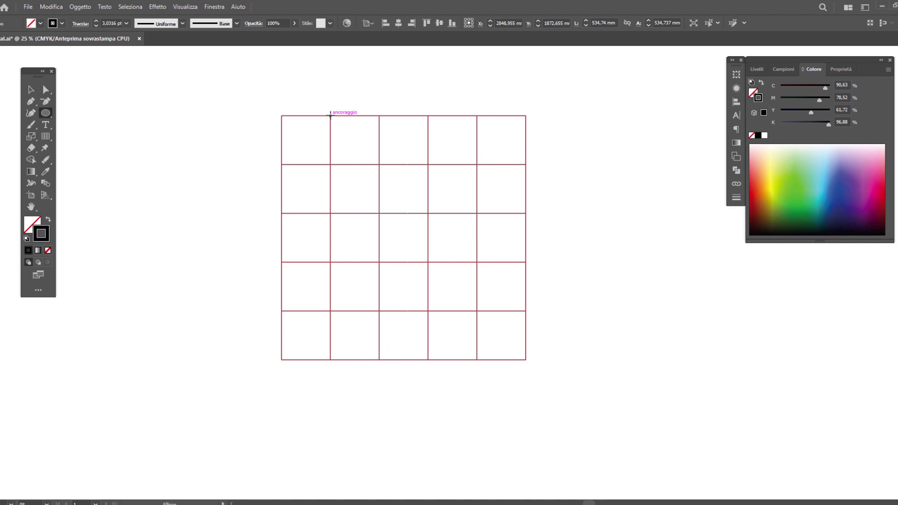
pyautogui.moveTo(330, 115); pyautogui.dragTo(550, 350)
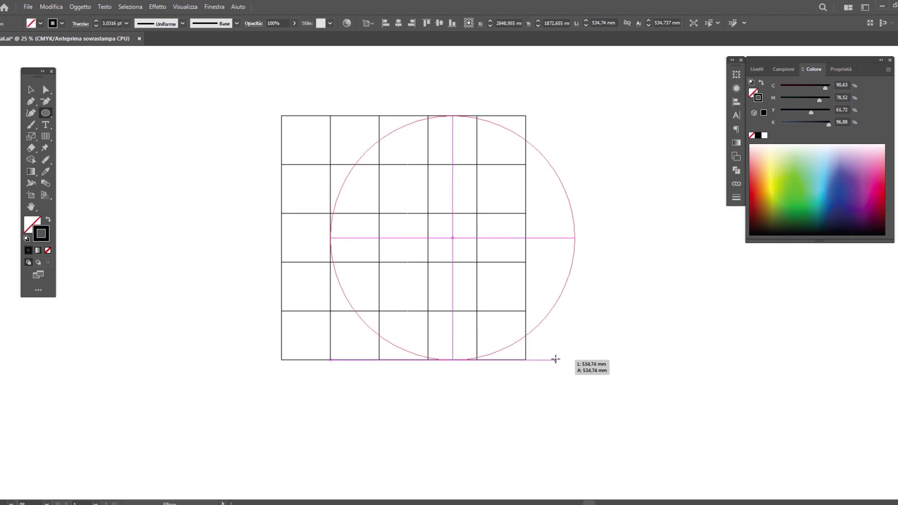
pyautogui.moveTo(550, 351); pyautogui.dragTo(557, 359)
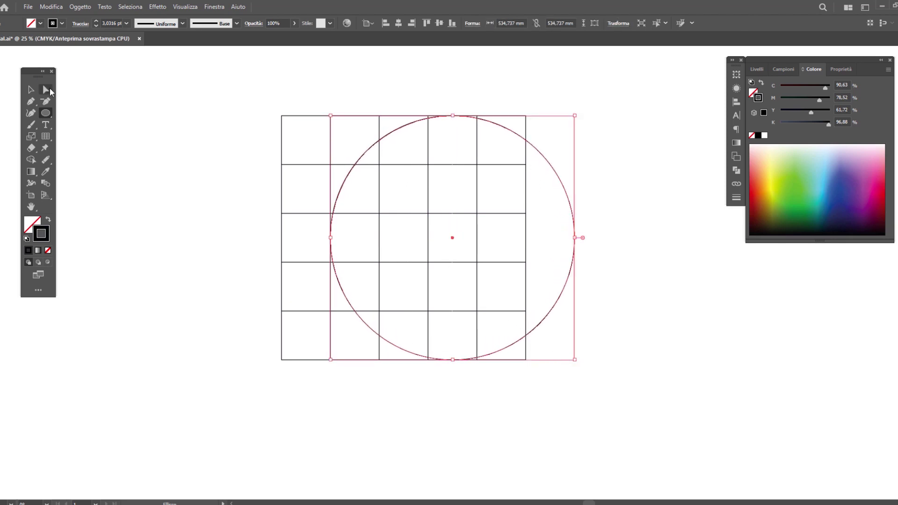
# - Inspect the circle's anchor points with Direct Selection, zooming in and out
pyautogui.click(49, 89)
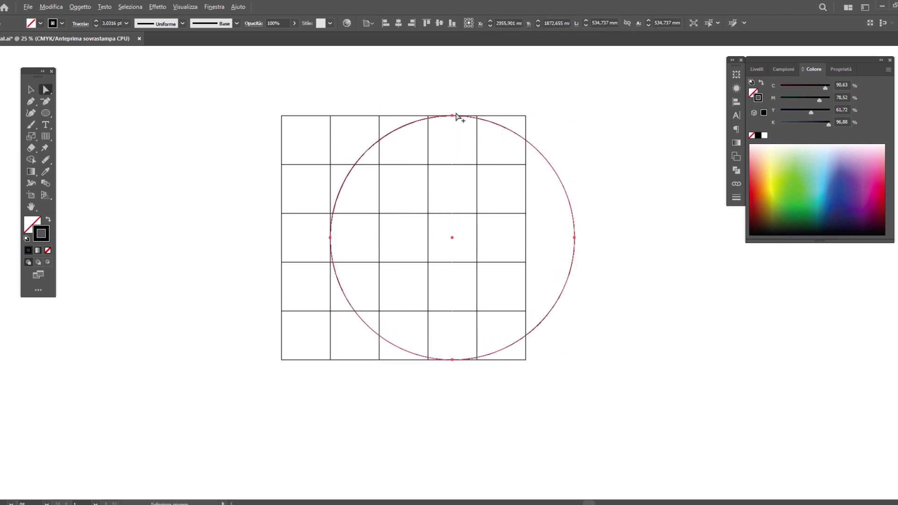
pyautogui.press('alt')
pyautogui.scroll(7, 453, 120)
pyautogui.scroll(-5, 453, 120)
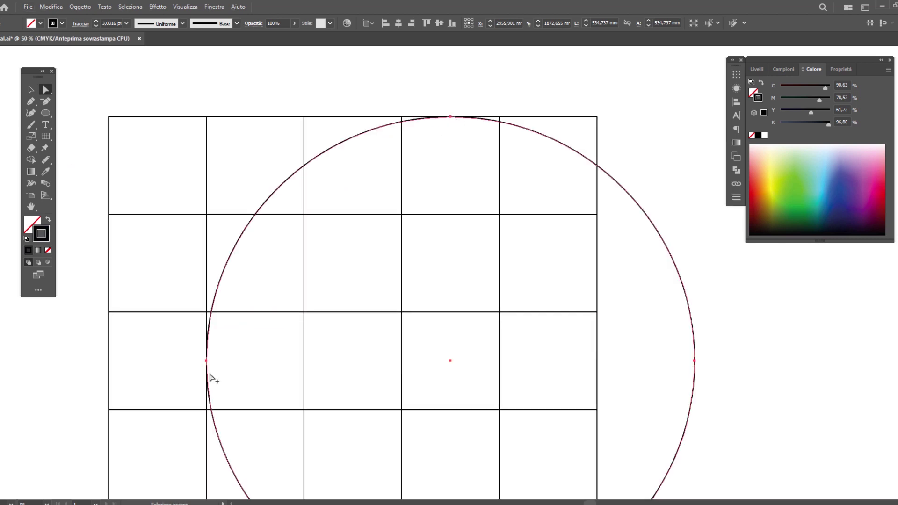
pyautogui.scroll(6, 211, 374)
pyautogui.scroll(-6, 201, 368)
pyautogui.scroll(5, 337, 380)
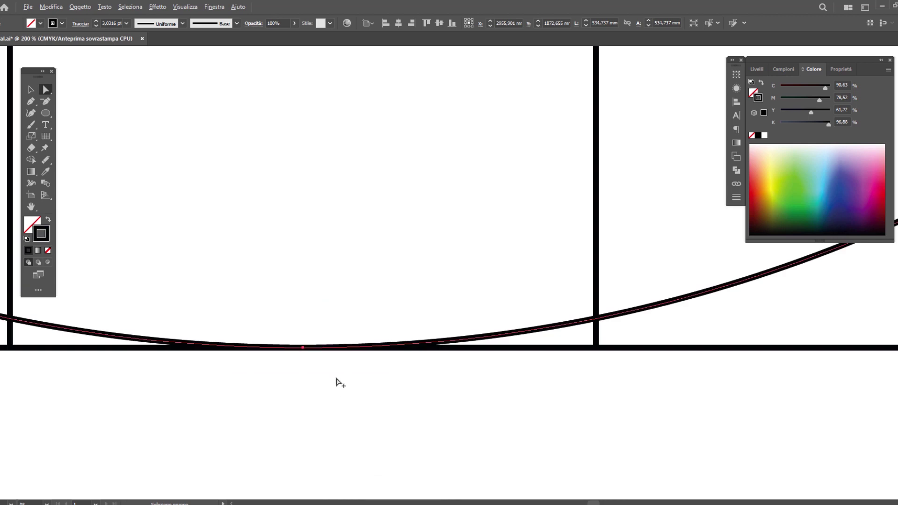
pyautogui.scroll(-5, 348, 384)
pyautogui.press('v')
pyautogui.hscroll(-3, 348, 384)
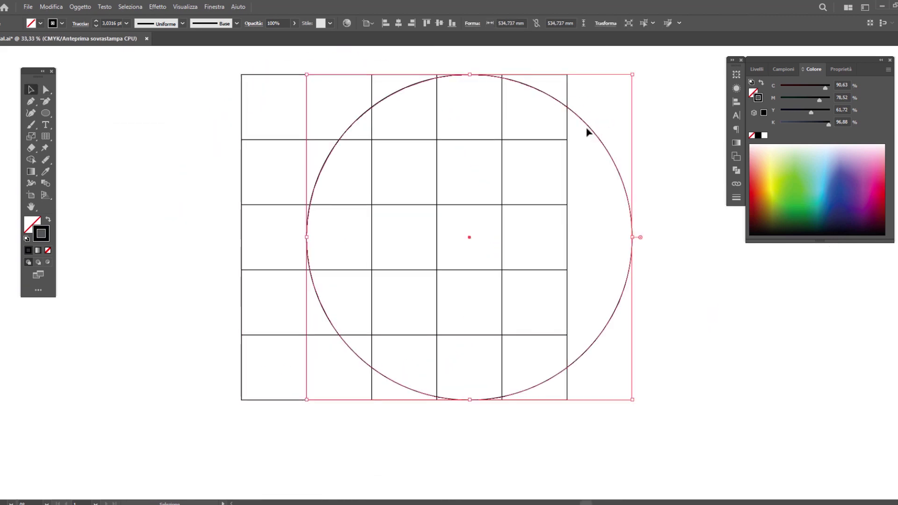
# - Add a 60% uniformly scaled copy of the big circle, spanning three grid cells
pyautogui.doubleClick(31, 136)
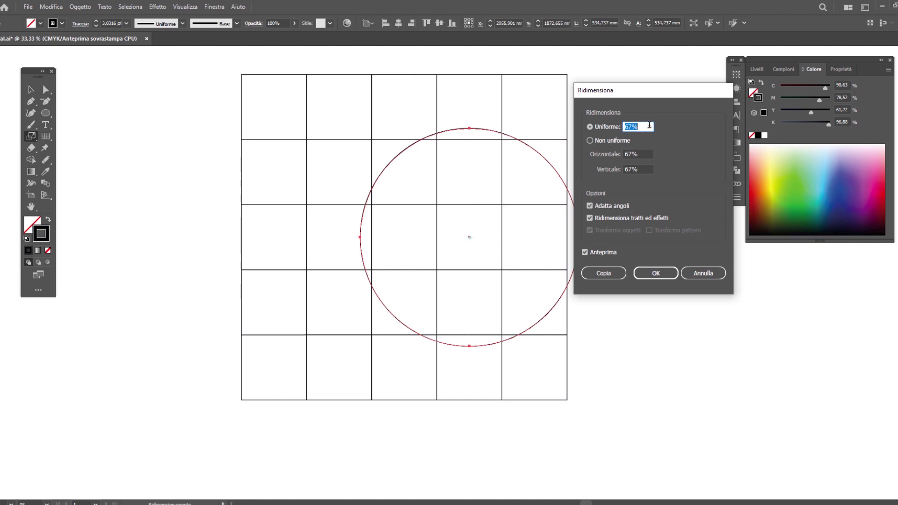
pyautogui.press('Down')
pyautogui.press('Down')
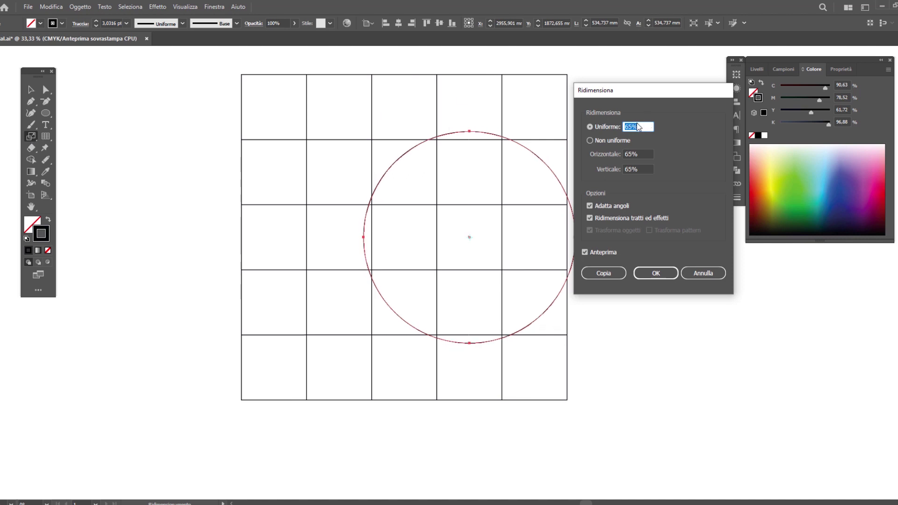
pyautogui.press('Down')
pyautogui.press('Down')
pyautogui.press('Down')
pyautogui.press('Down')
pyautogui.press('Down')
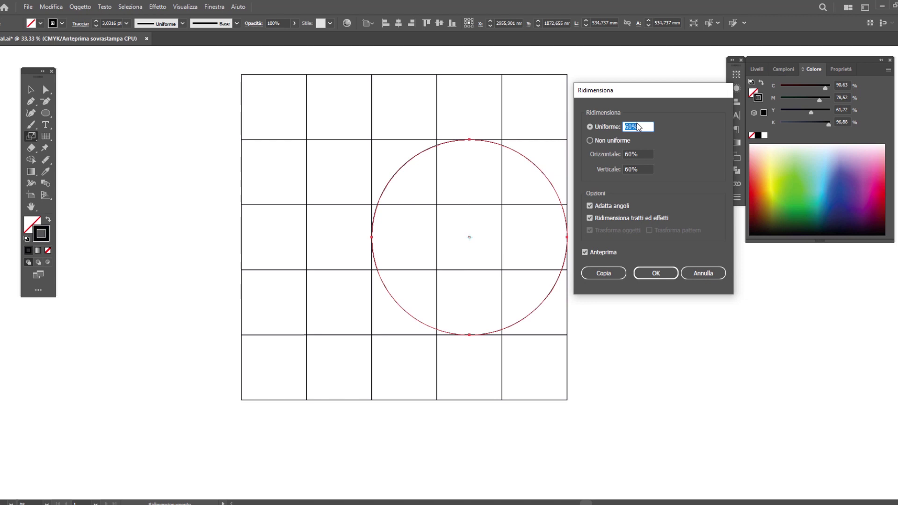
pyautogui.click(604, 273)
pyautogui.press('a')
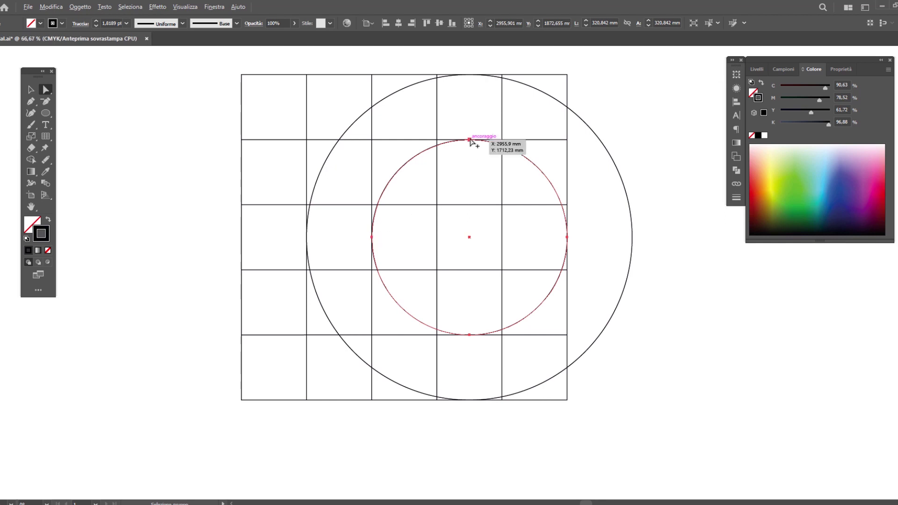
pyautogui.scroll(1, 470, 143)
pyautogui.scroll(3, 336, 300)
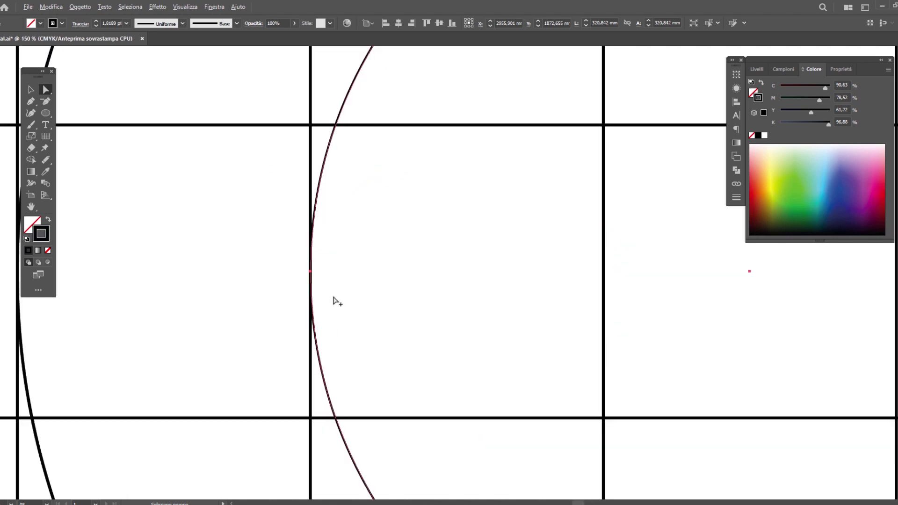
pyautogui.scroll(-3, 337, 301)
pyautogui.scroll(3, 470, 445)
pyautogui.scroll(-3, 472, 446)
pyautogui.scroll(-2, 467, 443)
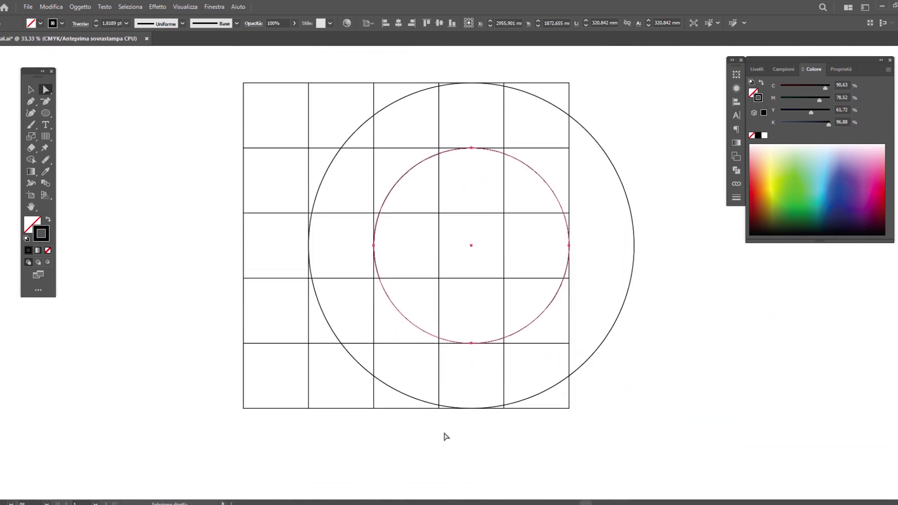
pyautogui.click(31, 89)
# - Select grid and circles, then Shape Builder-merge the D band, left column cells and middle bar
pyautogui.moveTo(141, 84); pyautogui.dragTo(633, 423)
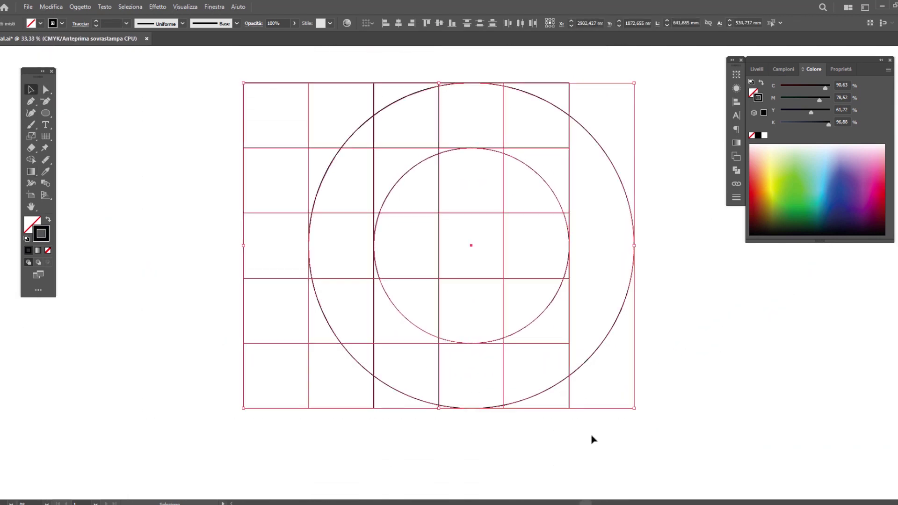
pyautogui.click(31, 160)
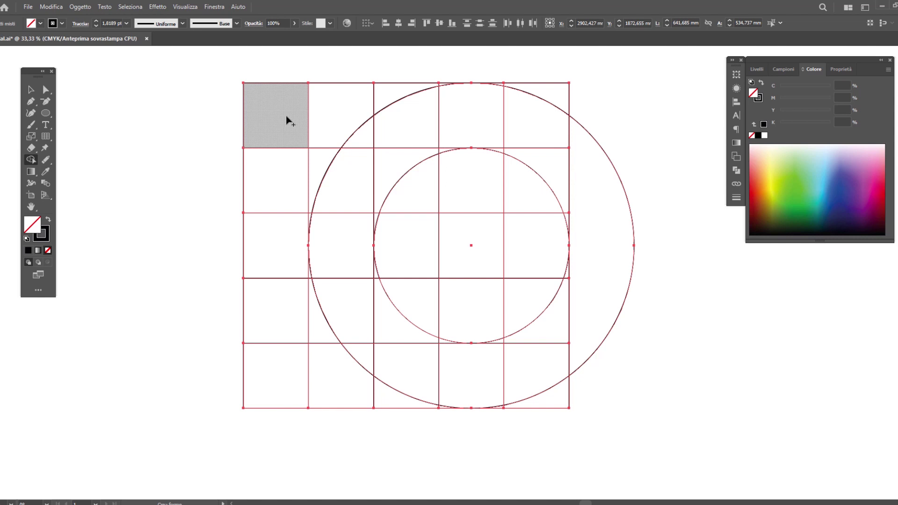
pyautogui.moveTo(275, 122)
pyautogui.mouseDown()
pyautogui.moveTo(442, 88)
pyautogui.moveTo(527, 145)
pyautogui.moveTo(497, 149)
pyautogui.moveTo(583, 199)
pyautogui.moveTo(567, 216)
pyautogui.moveTo(571, 310)
pyautogui.moveTo(554, 360)
pyautogui.moveTo(501, 346)
pyautogui.moveTo(431, 367)
pyautogui.moveTo(390, 402)
pyautogui.mouseUp()
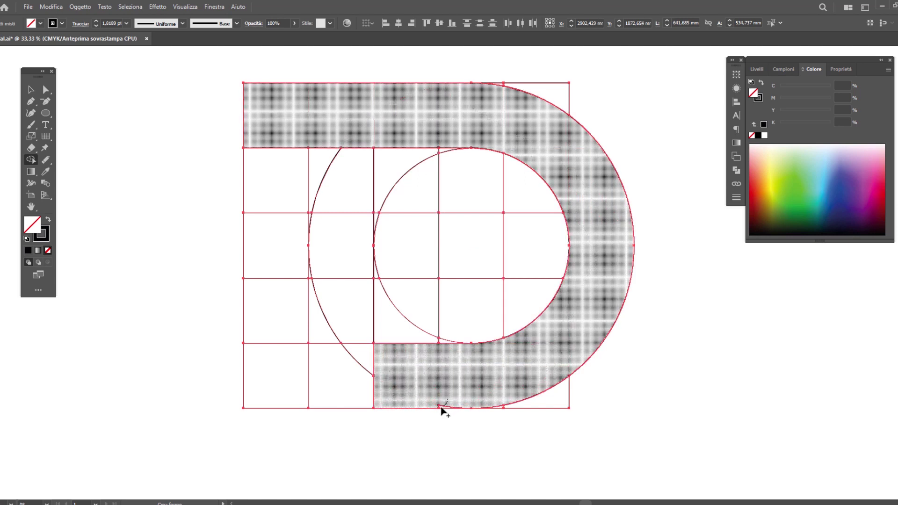
pyautogui.moveTo(272, 388); pyautogui.dragTo(271, 239)
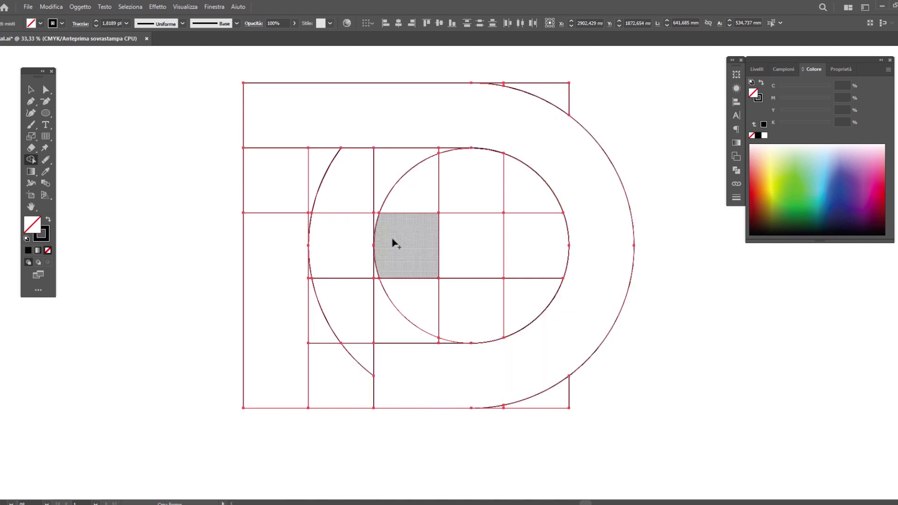
pyautogui.moveTo(376, 274)
pyautogui.mouseDown()
pyautogui.moveTo(379, 227)
pyautogui.moveTo(465, 247)
pyautogui.mouseUp()
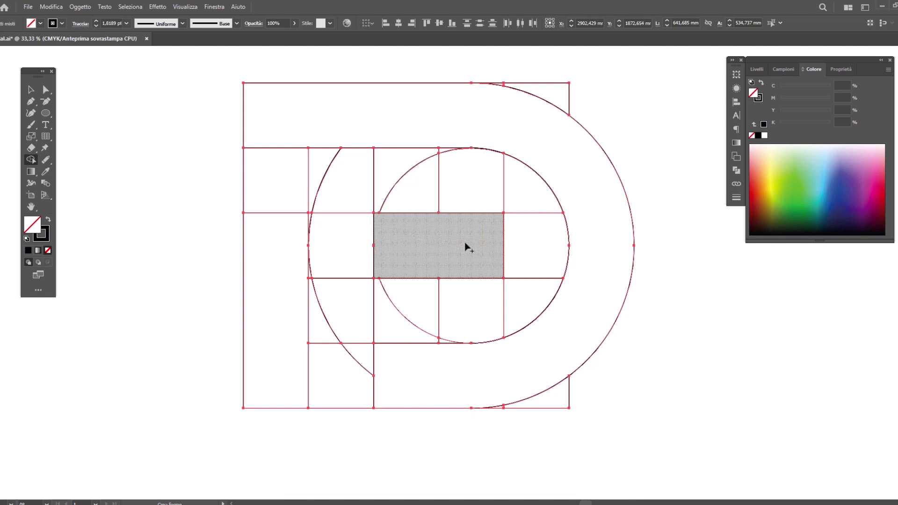
pyautogui.press('v')
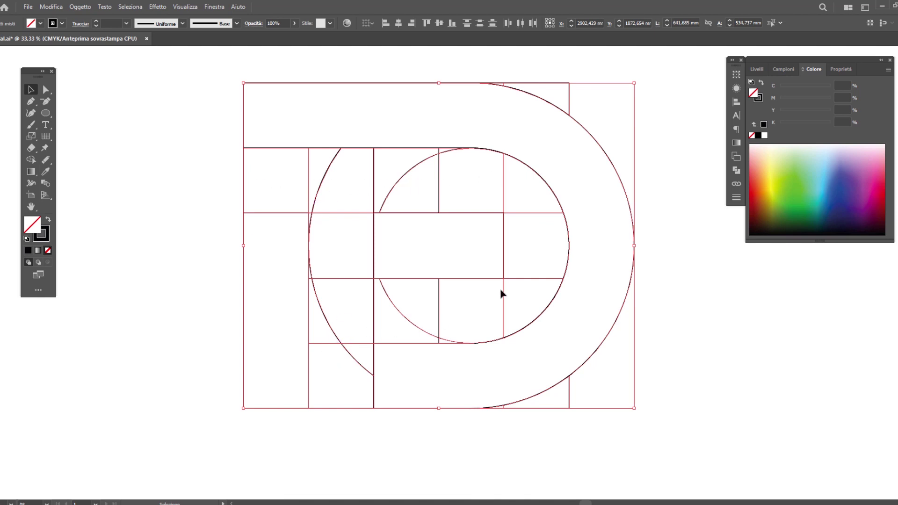
# - Alt-drag with Shape Builder to erase the unwanted cells around the inner ring
pyautogui.click(30, 160)
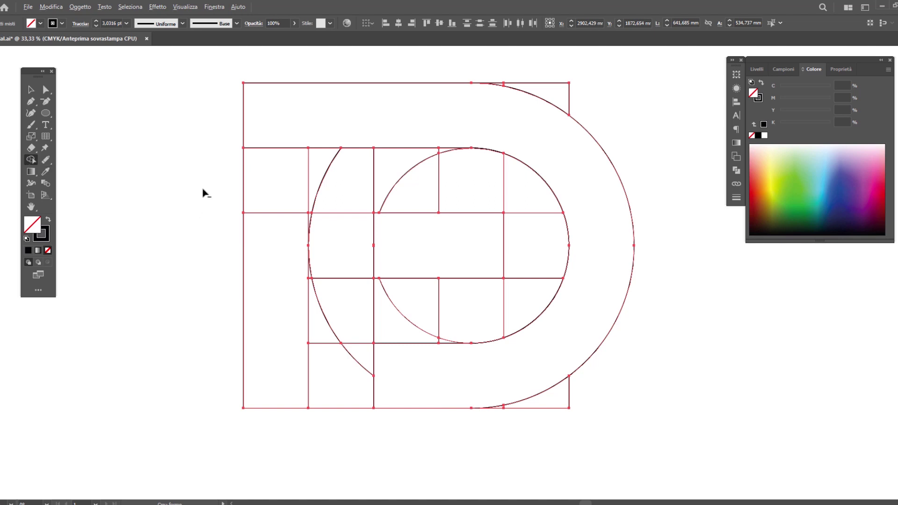
pyautogui.press('alt')
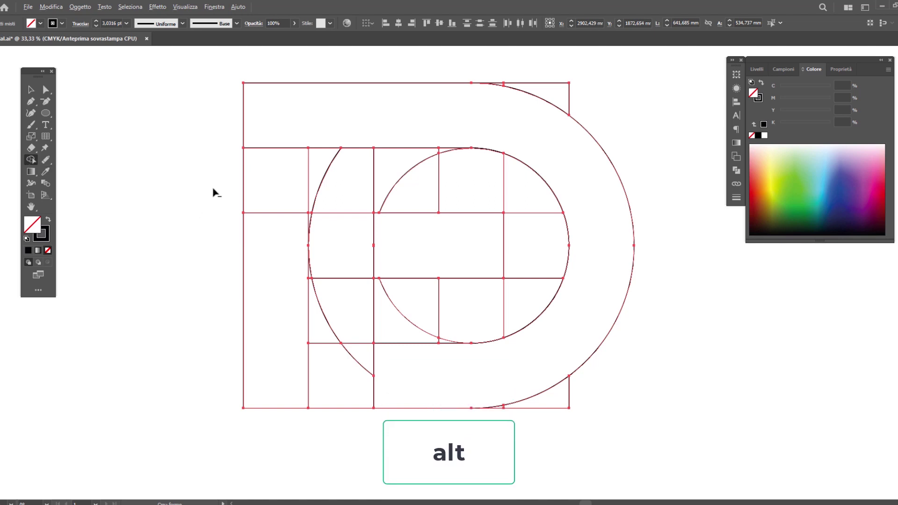
pyautogui.moveTo(229, 182)
pyautogui.mouseDown()
pyautogui.moveTo(388, 183)
pyautogui.moveTo(384, 312)
pyautogui.mouseUp()
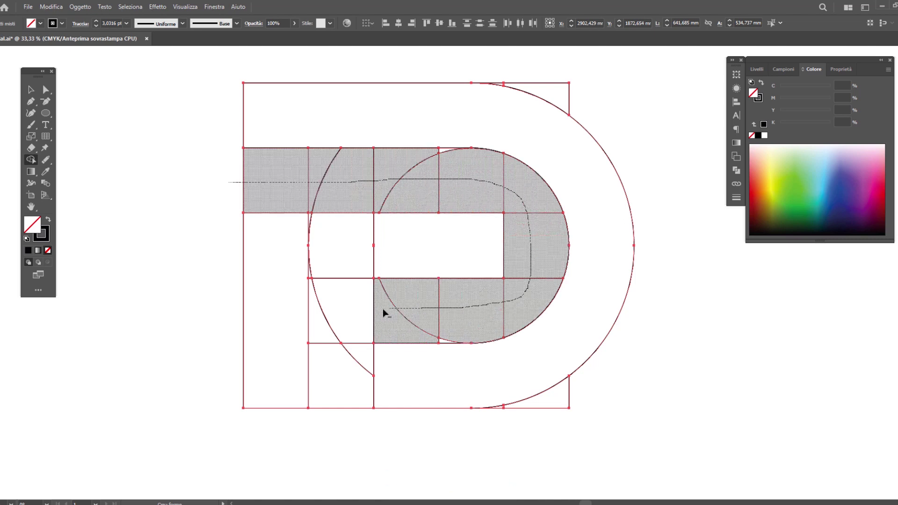
pyautogui.moveTo(383, 312); pyautogui.dragTo(316, 217)
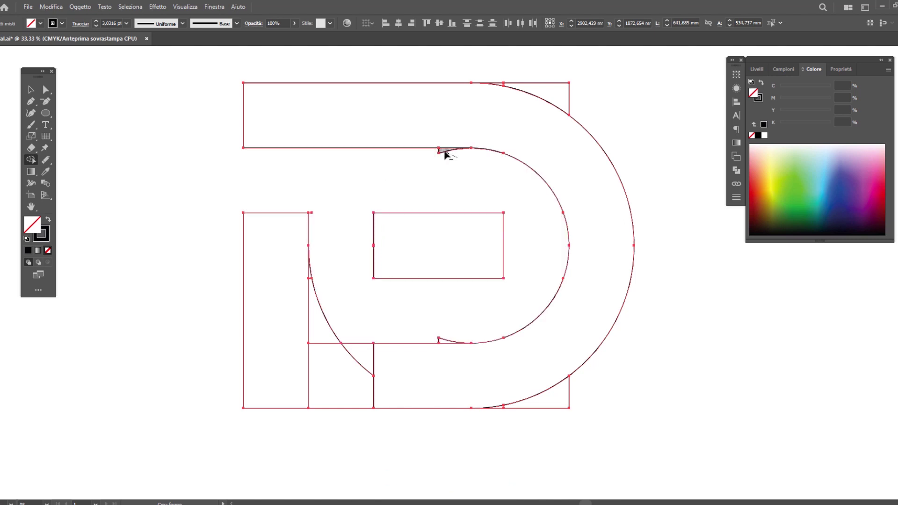
# - Delete the leftover arc slivers and the top-right and bottom-right corner triangles
pyautogui.keyDown('alt'); pyautogui.click(444, 155); pyautogui.keyUp('alt')
pyautogui.keyDown('alt'); pyautogui.click(511, 87); pyautogui.keyUp('alt')
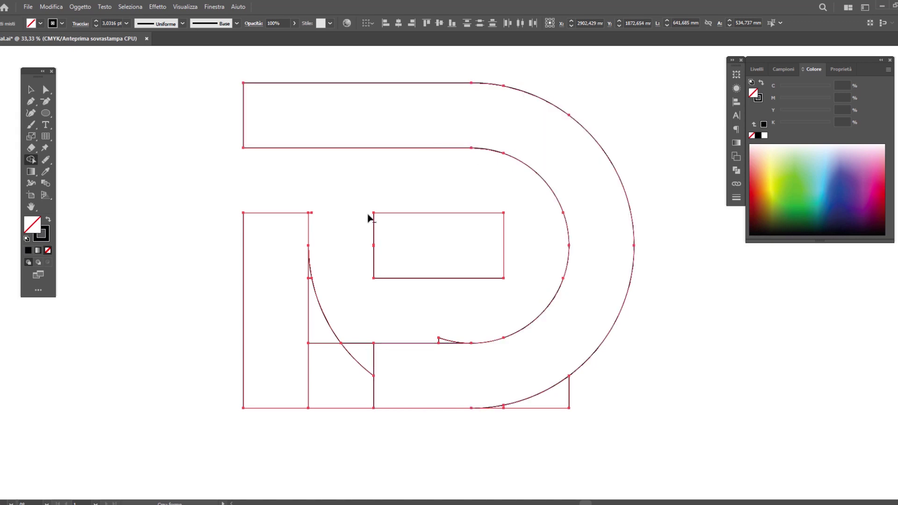
pyautogui.keyDown('alt'); pyautogui.click(337, 397); pyautogui.keyUp('alt')
pyautogui.keyDown('alt'); pyautogui.click(310, 266); pyautogui.keyUp('alt')
pyautogui.keyDown('alt'); pyautogui.click(442, 341); pyautogui.keyUp('alt')
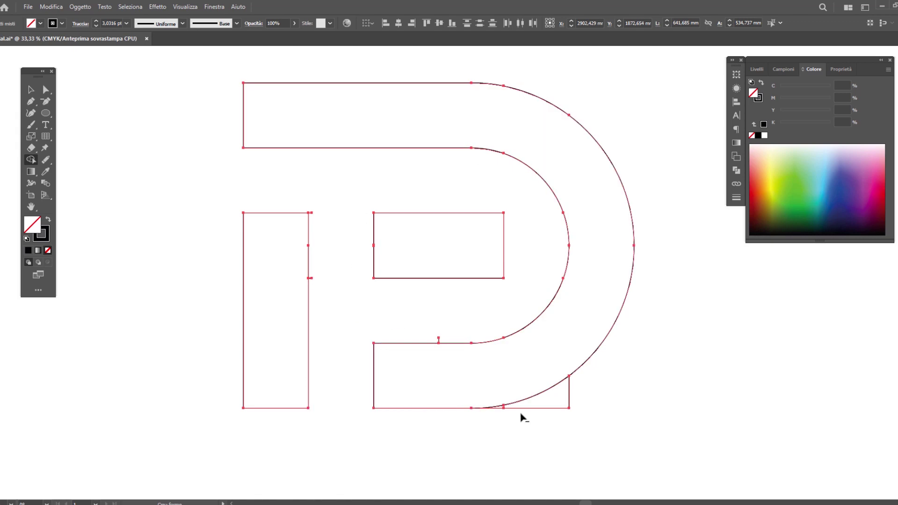
pyautogui.keyDown('alt'); pyautogui.click(519, 404); pyautogui.keyUp('alt')
pyautogui.scroll(6, 442, 345)
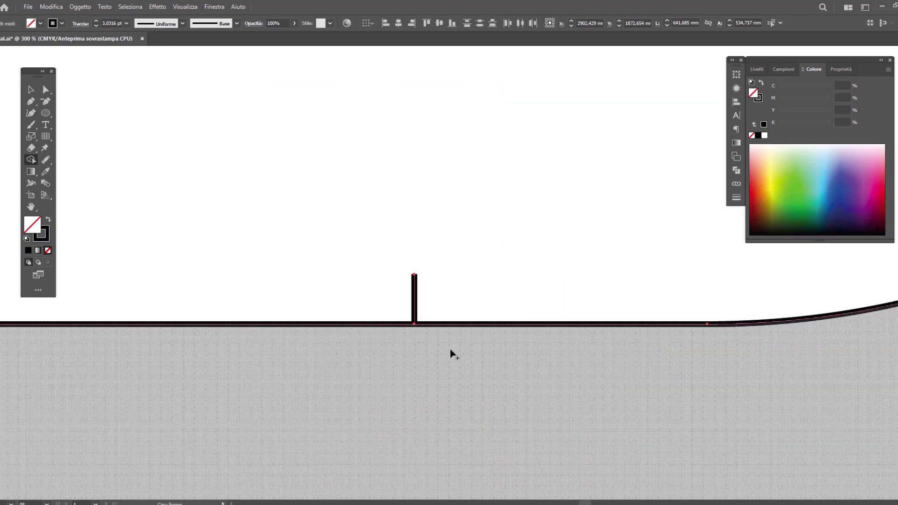
pyautogui.scroll(-6, 507, 355)
pyautogui.scroll(6, 497, 327)
pyautogui.scroll(-7, 520, 403)
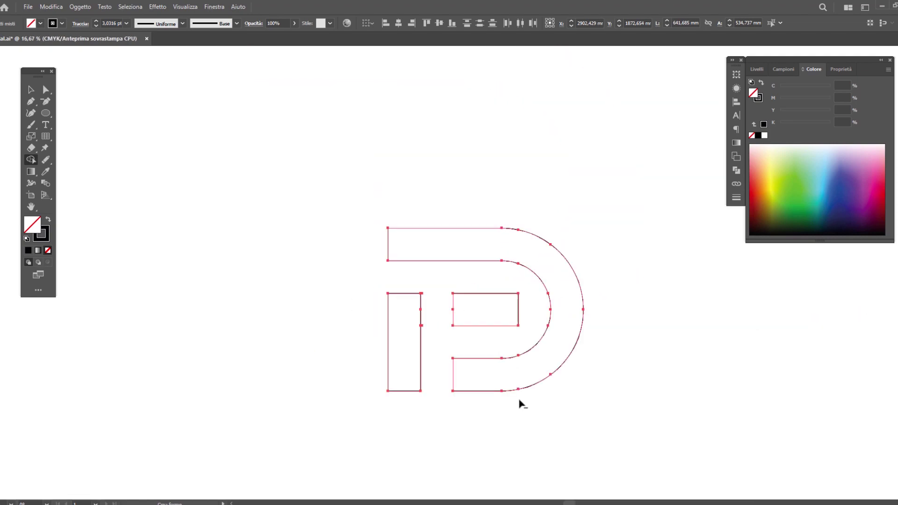
pyautogui.scroll(4, 517, 241)
pyautogui.scroll(-1, 511, 299)
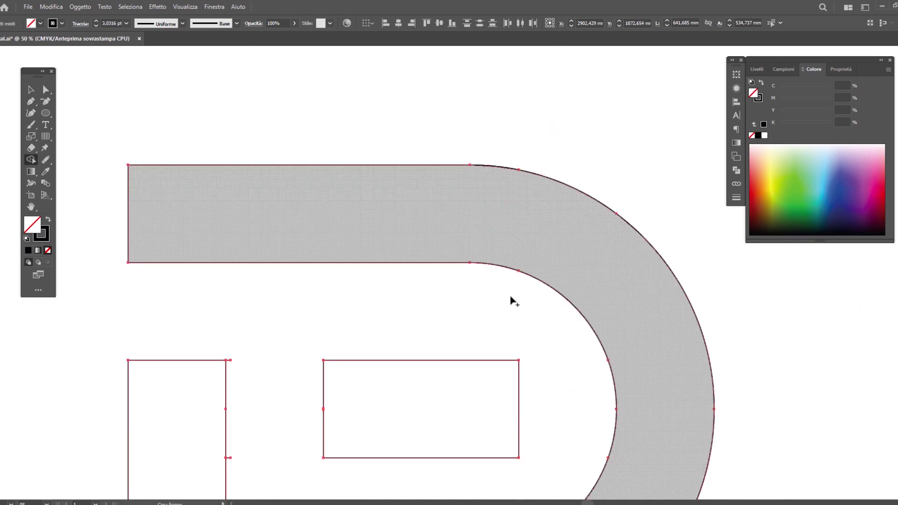
pyautogui.scroll(2, 234, 360)
pyautogui.scroll(-3, 265, 363)
pyautogui.scroll(-3, 252, 346)
pyautogui.scroll(3, 243, 300)
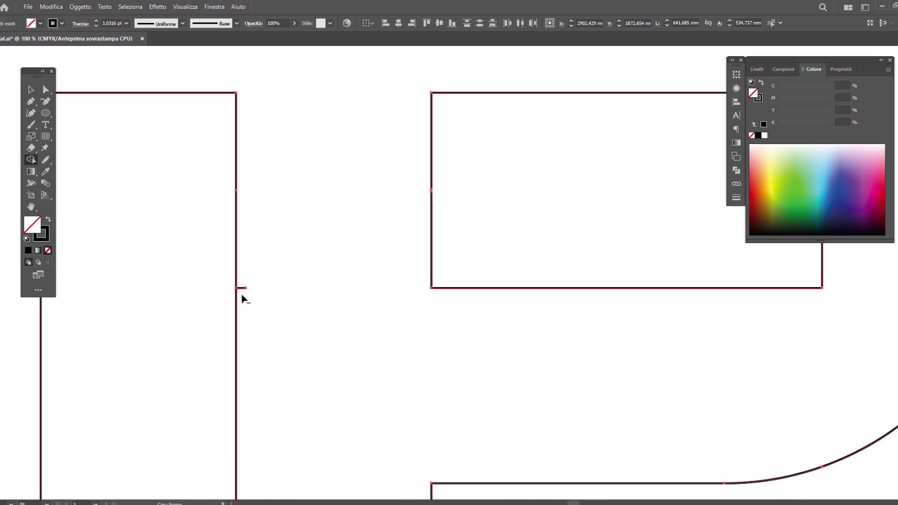
pyautogui.scroll(-2, 335, 326)
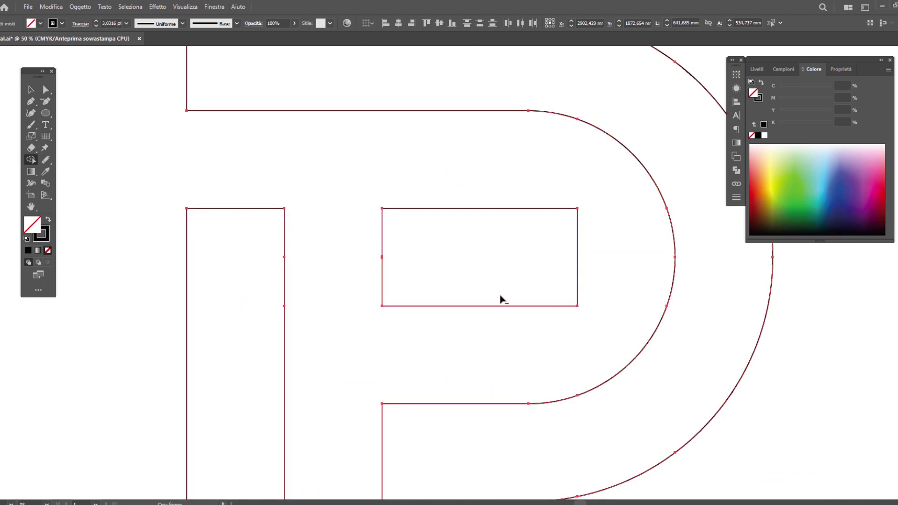
pyautogui.scroll(-1, 351, 262)
pyautogui.press('v')
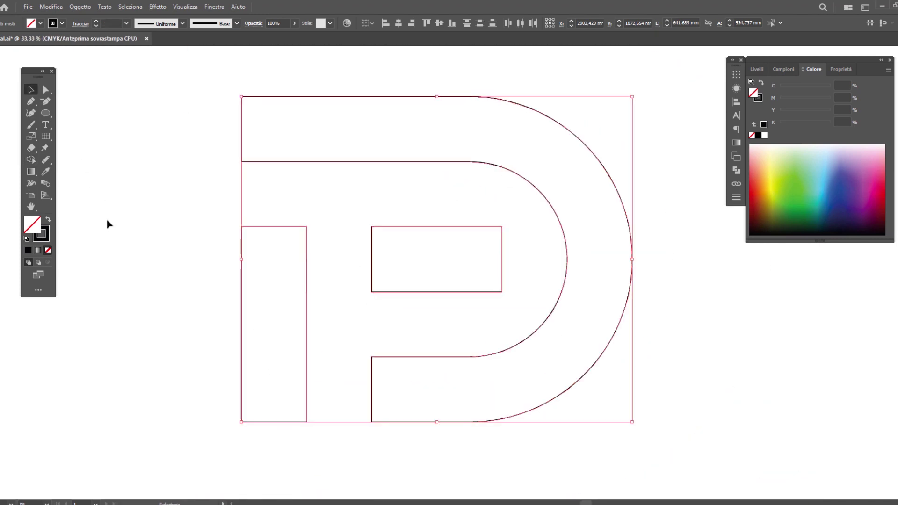
# - Make the stem, middle bar and D band solid black and round all their square corners
pyautogui.click(48, 219)
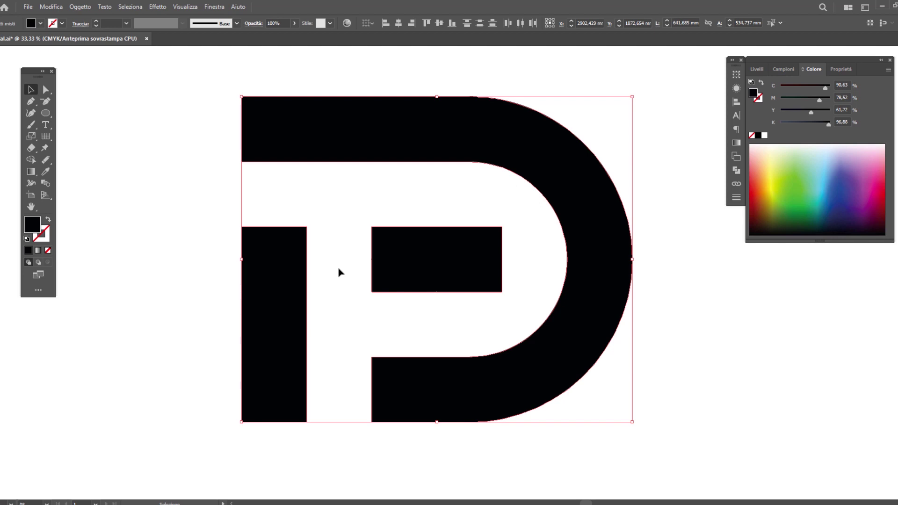
pyautogui.press('a')
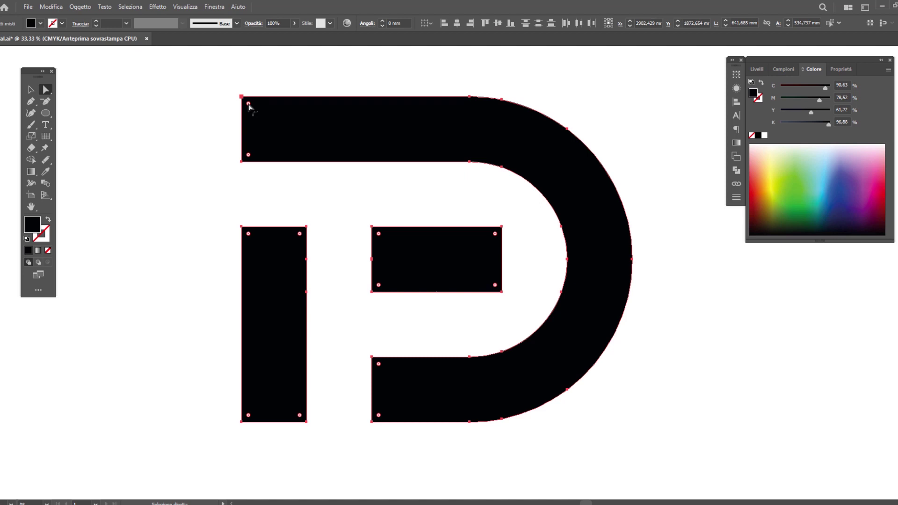
pyautogui.moveTo(248, 104); pyautogui.dragTo(262, 120)
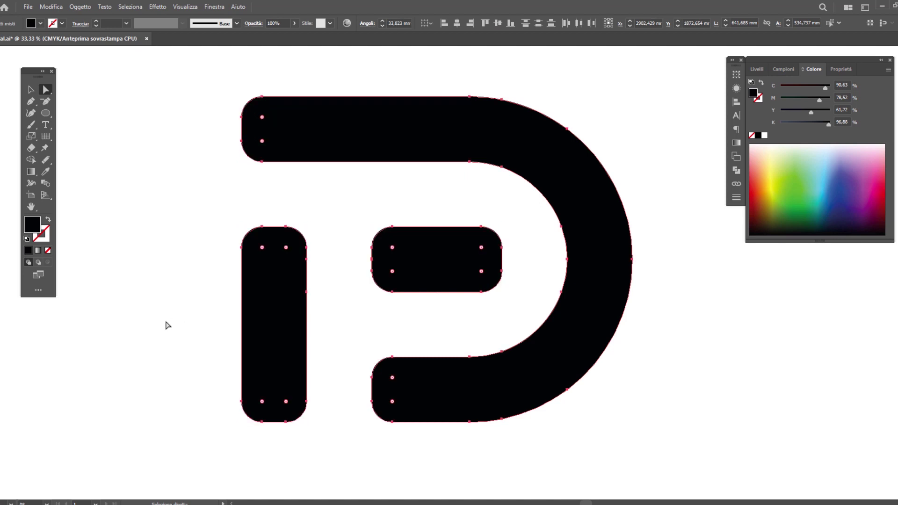
pyautogui.click(119, 115)
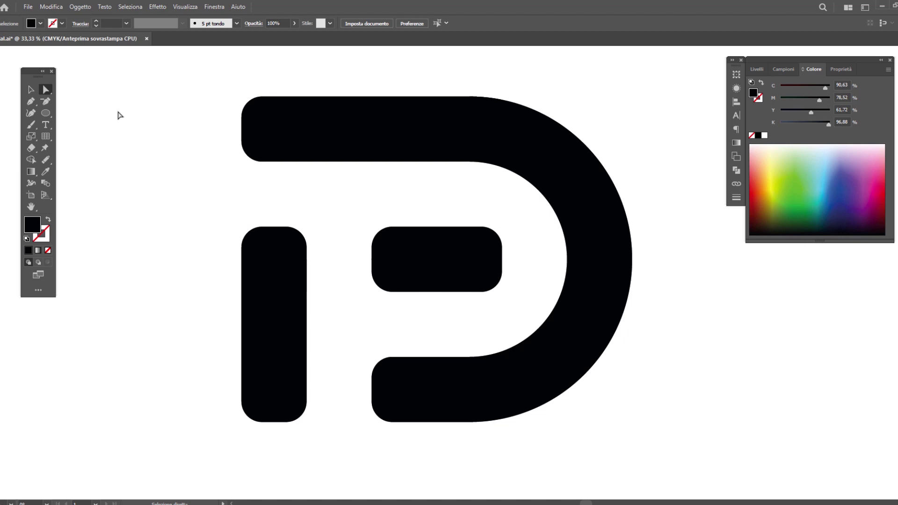